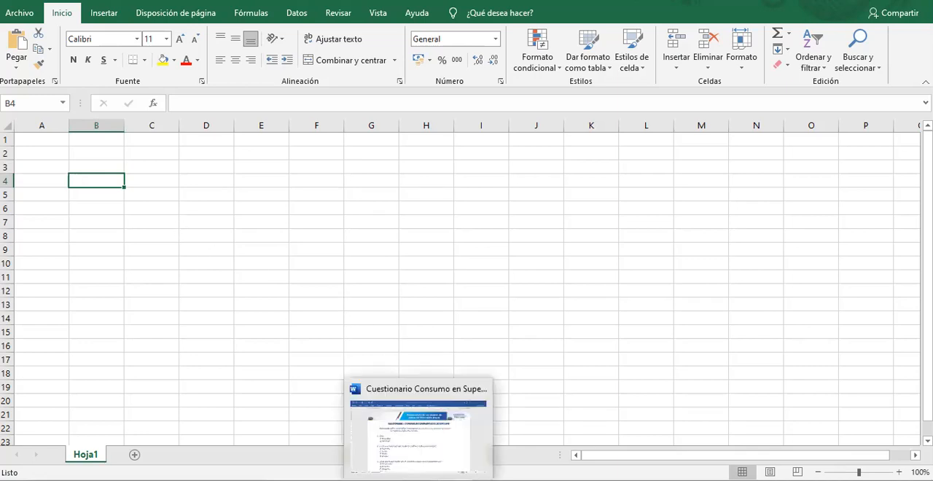
Enter the header "N°" in cell A2 for the respondent number column.
left_click(62, 152)
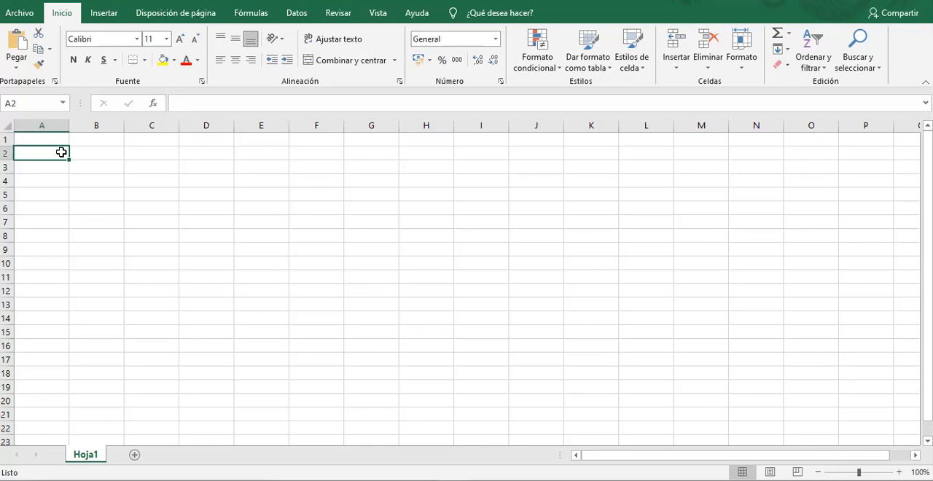
type("N°")
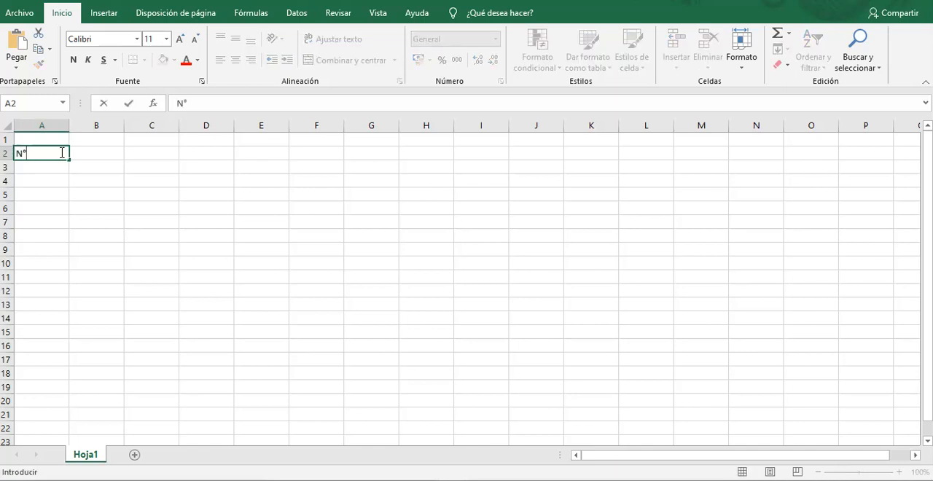
key("BackSpace")
key("BackSpace")
type("ID")
key("BackSpace")
key("BackSpace")
type("N°")
key("Tab")
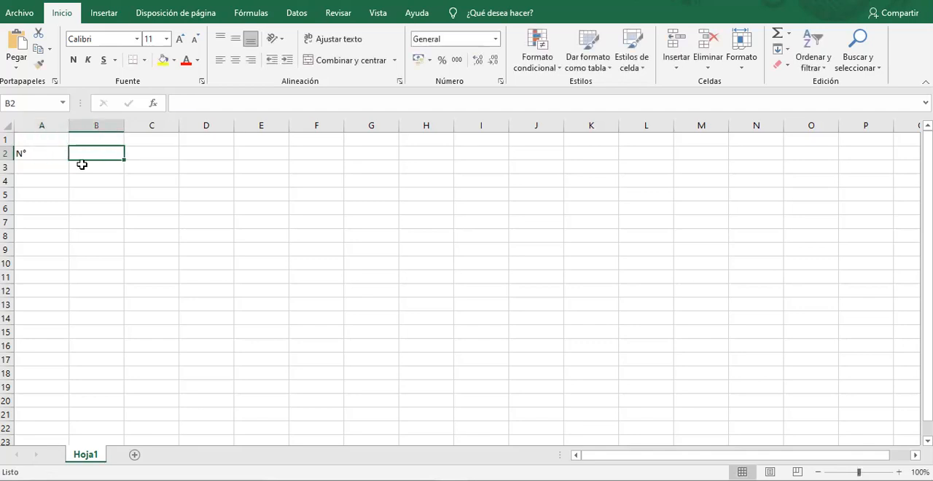
Check question 1 of the questionnaire in Word, return to Excel and enter the header "Sexo" in cell B2.
left_click(421, 479)
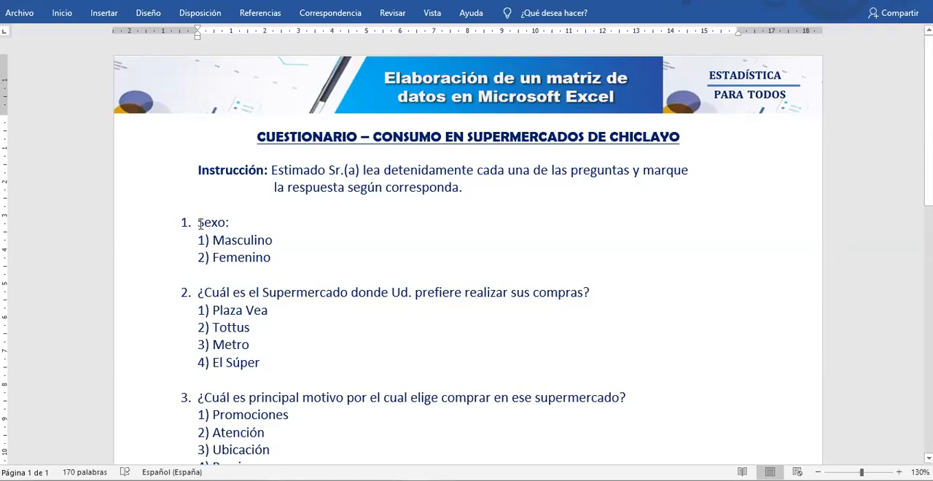
left_click_drag(198, 224, 234, 227)
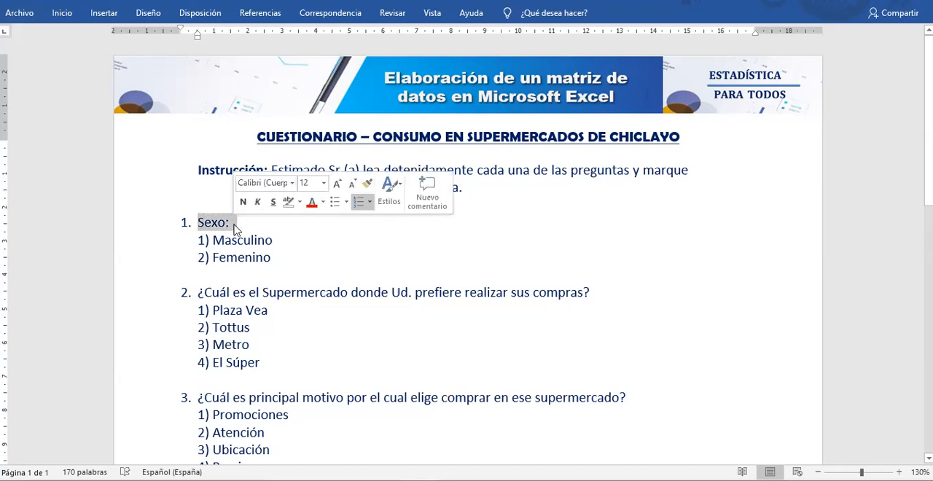
left_click(312, 241)
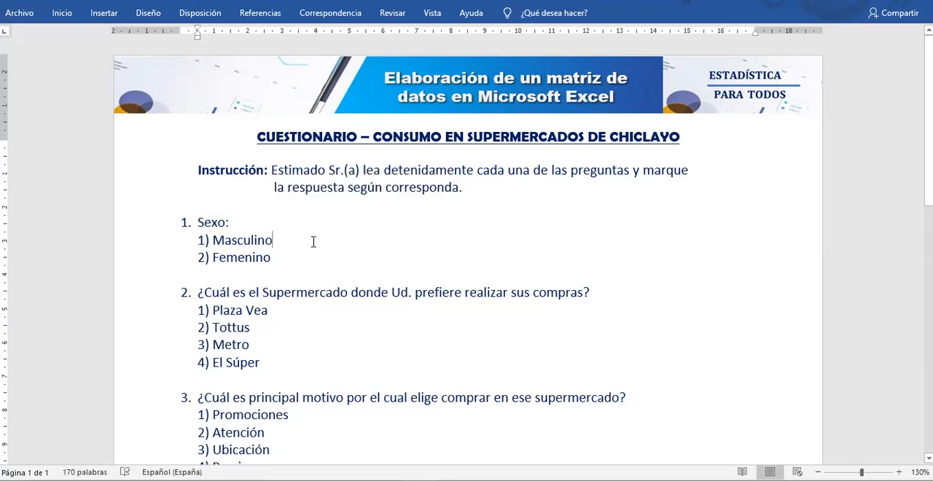
key("alt+Tab")
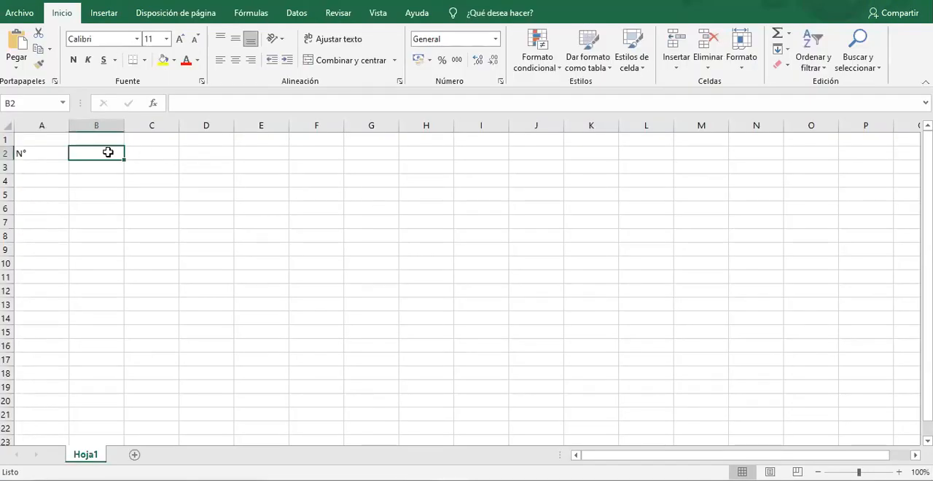
type("Sexo")
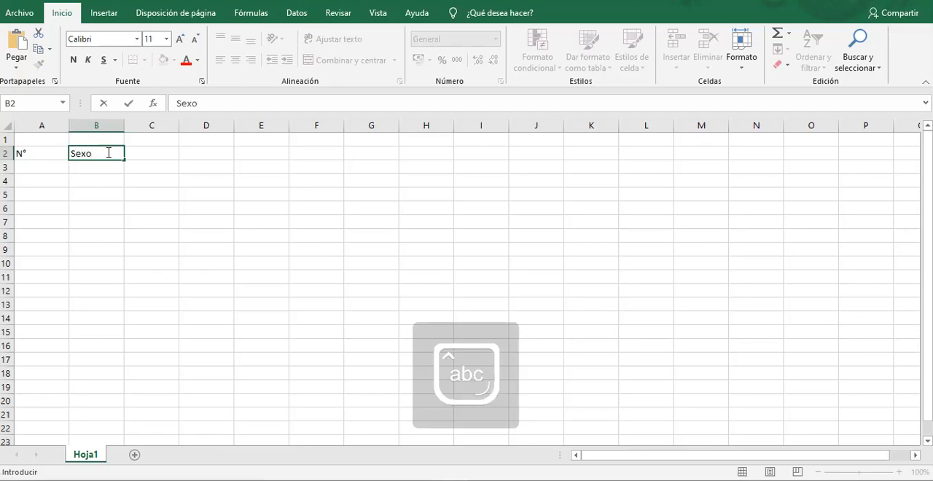
key("Tab")
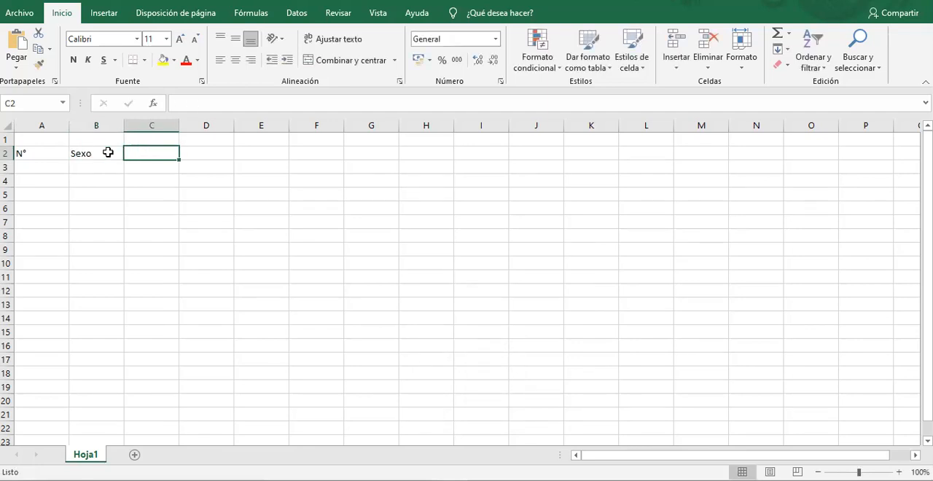
Consult question 2 of the Word questionnaire and enter the header "Supermercado de preferencia" in cell C2 of the Excel sheet.
left_click(96, 127)
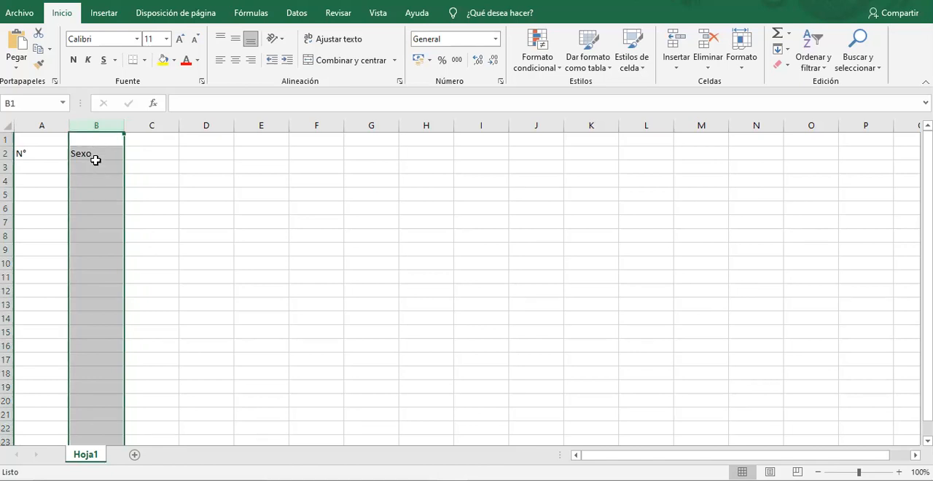
left_click(95, 155)
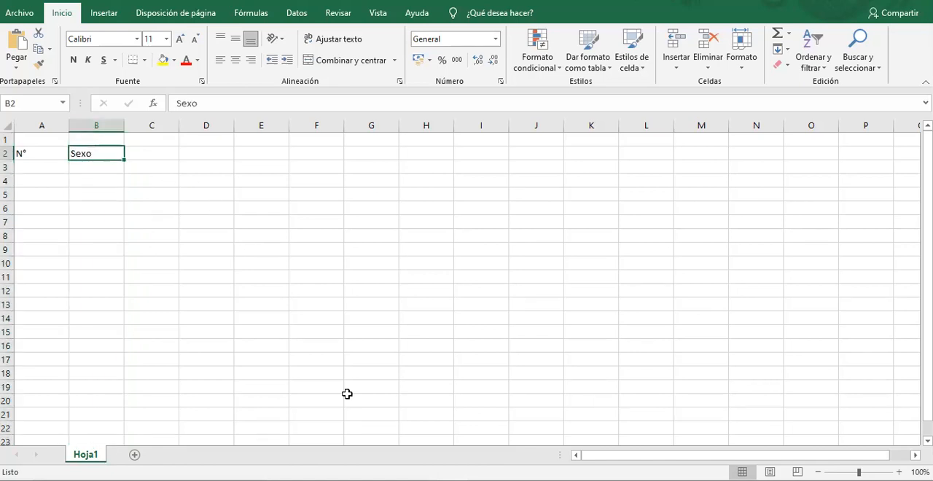
left_click(151, 154)
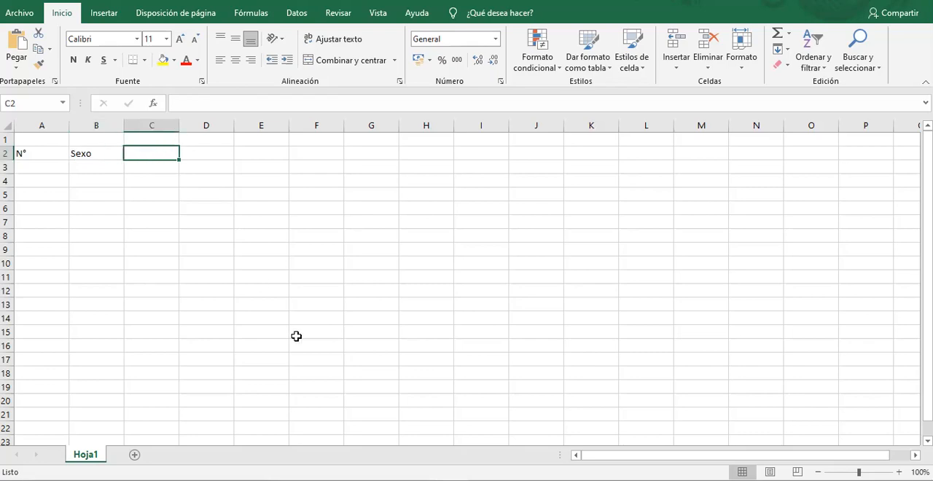
left_click(383, 480)
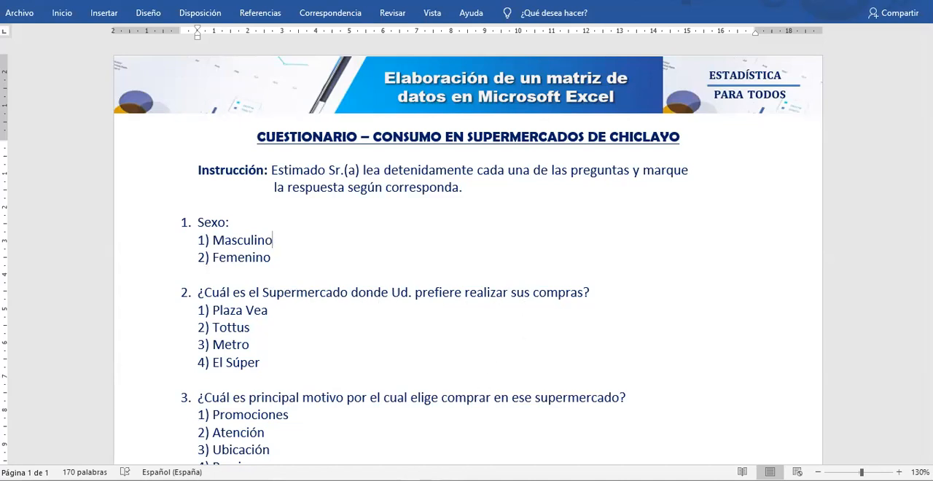
left_click(456, 478)
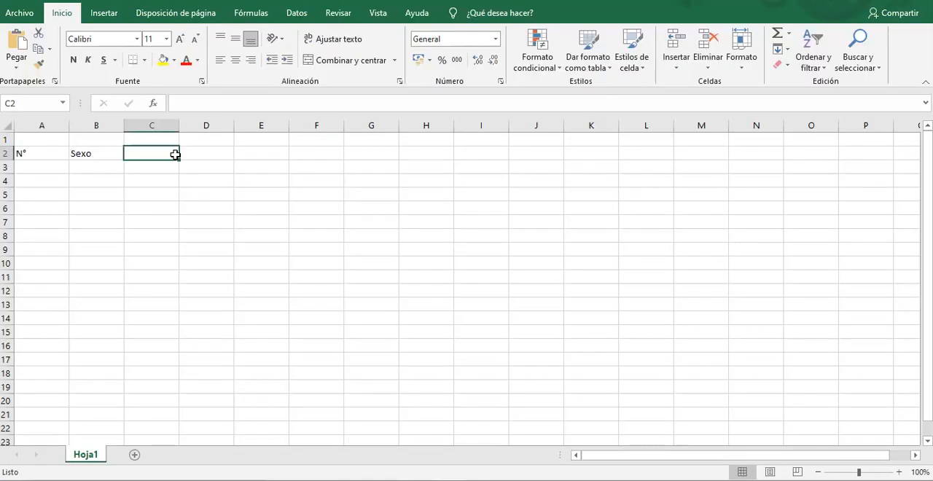
type("Super")
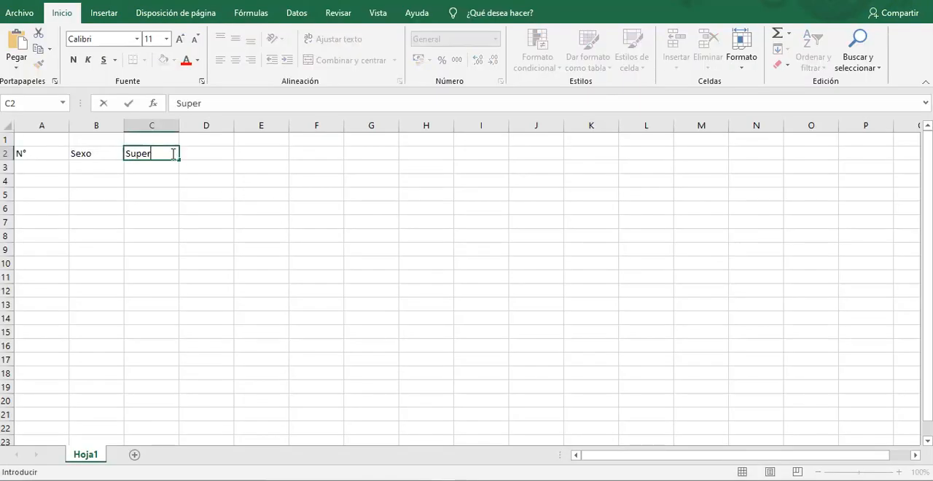
type("mercado de preferencia")
key("Return")
Wrap the header text in C2, widen column C and autofit the height of row 2.
left_click(172, 154)
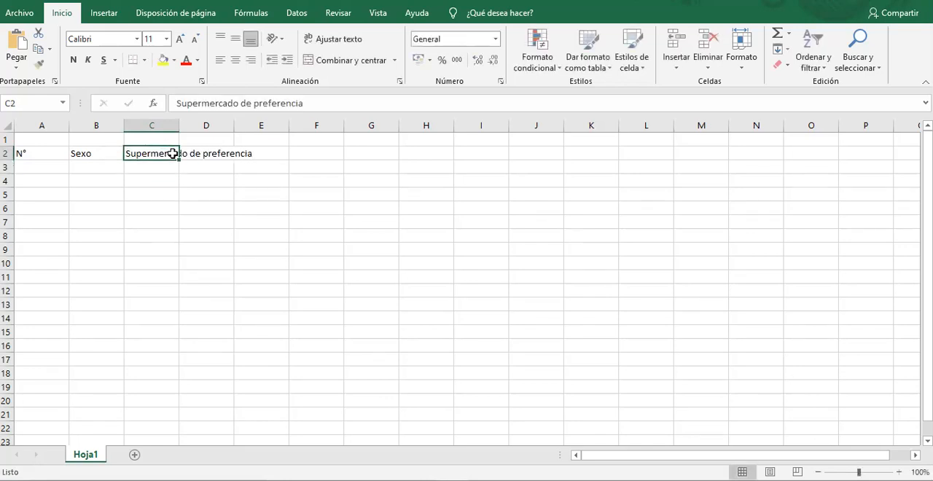
left_click(332, 40)
mouse_move(187, 133)
left_mouse_down()
mouse_move(182, 127)
mouse_move(199, 125)
left_mouse_up()
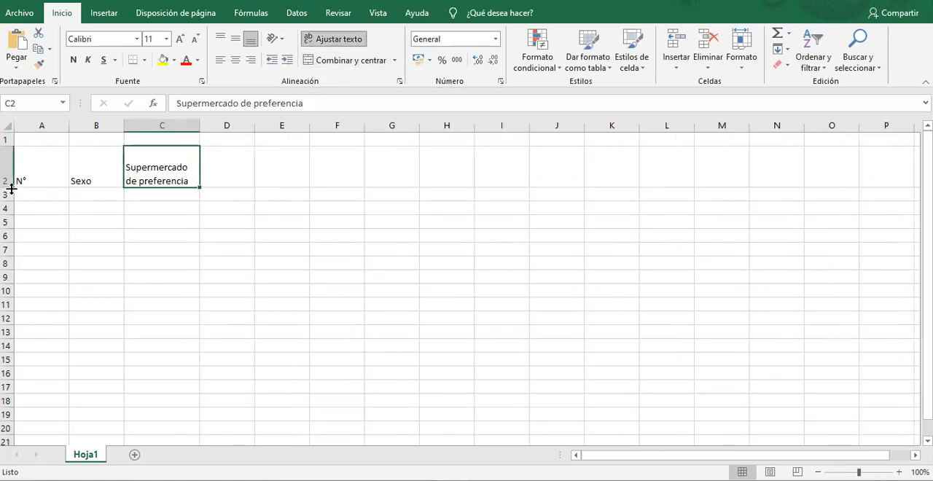
double_click(11, 188)
left_click(109, 154)
left_click(154, 154)
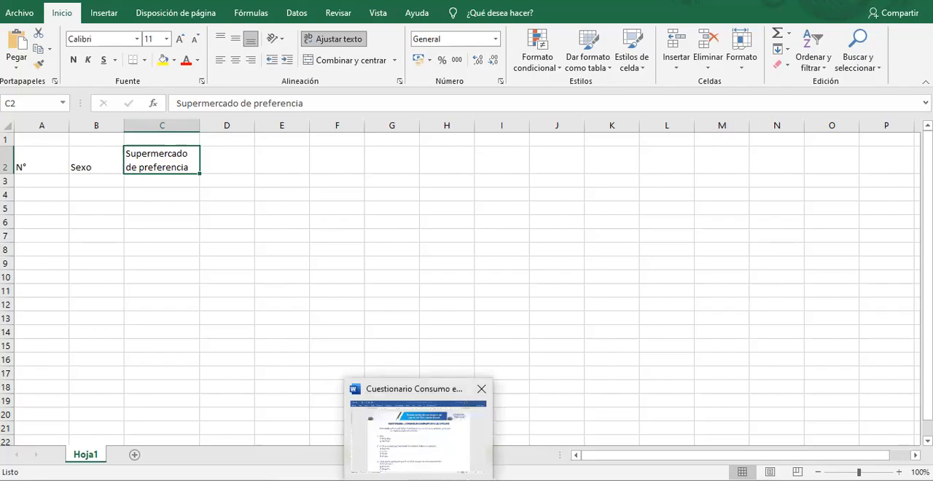
Examine question 3 of the Word questionnaire about the main reason for choosing the supermarket.
left_click(422, 438)
left_click(272, 240)
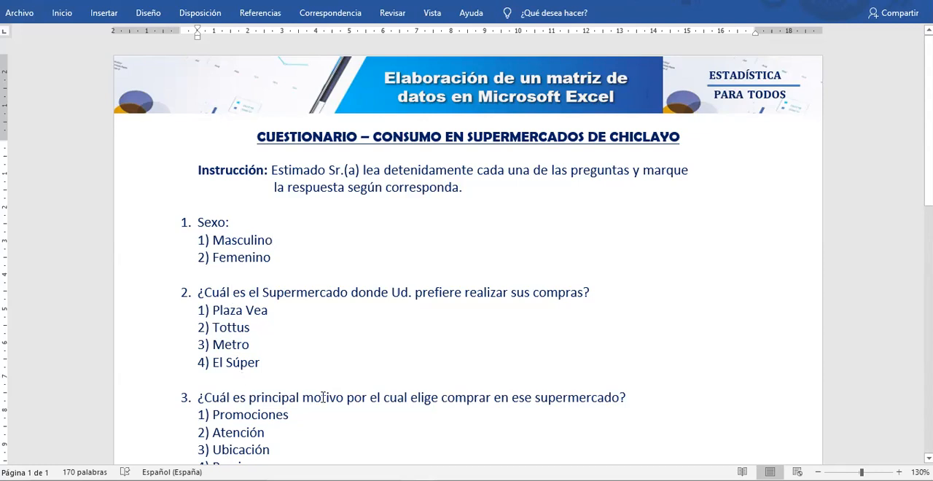
key("alt+Tab")
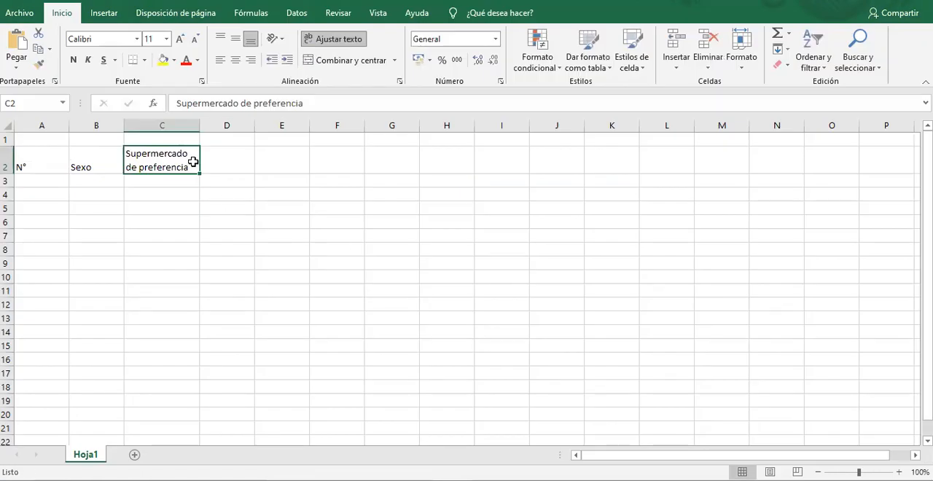
left_click(183, 183)
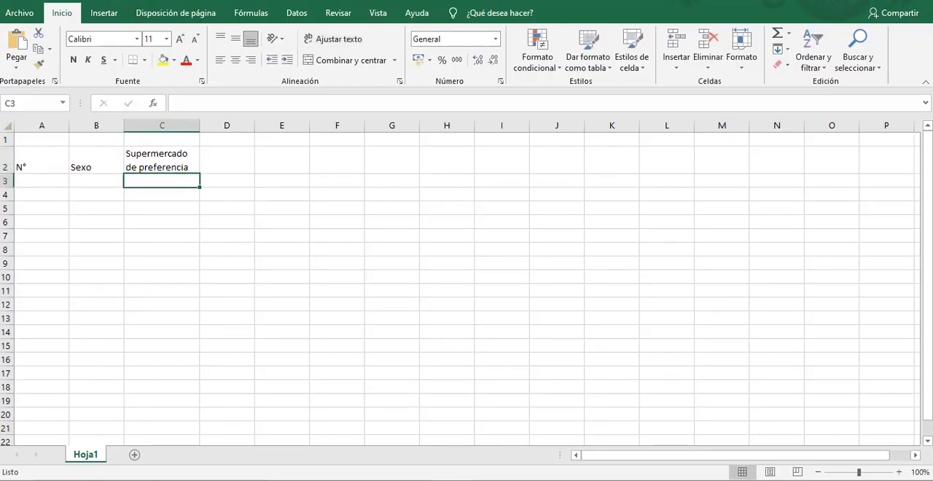
key("alt+Tab")
scroll(416, 309, "down", 3)
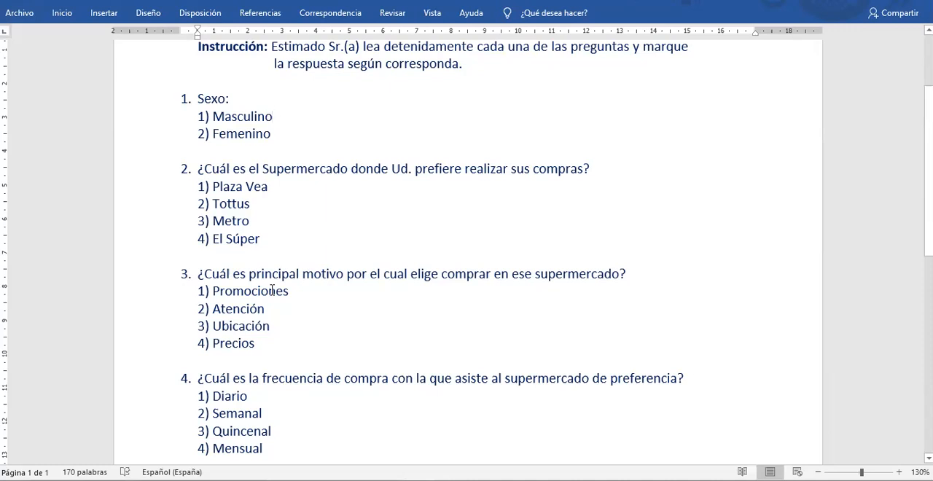
Switch to Excel and enter the header "Motivo de eleccíón del supermercado" in cell D2.
mouse_move(451, 480)
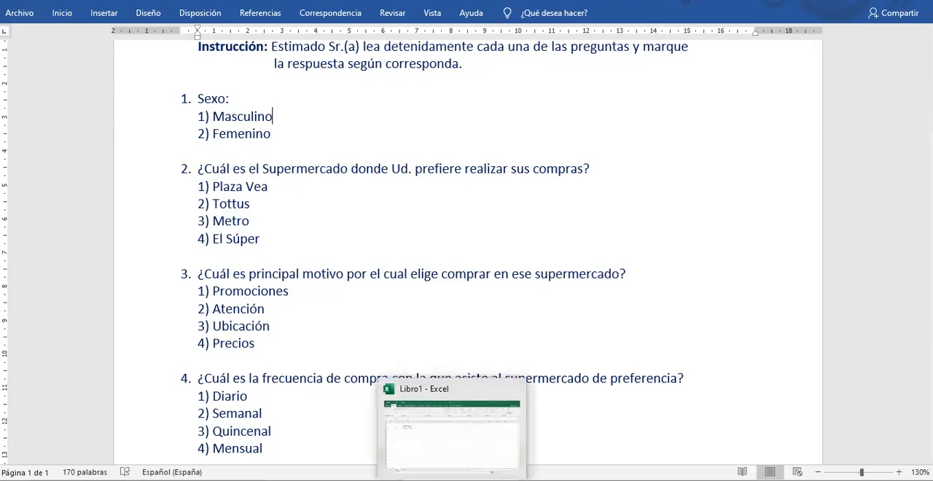
left_click(450, 480)
left_click(240, 160)
type("MOtivo de elecc")
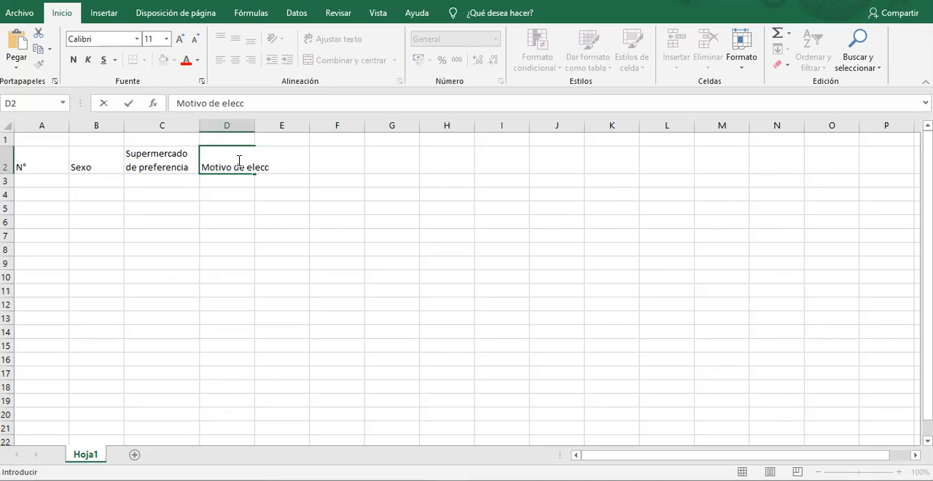
type("íón de")
key("BackSpace")
key("BackSpace")
type("del supermie")
key("BackSpace")
key("BackSpace")
type("er")
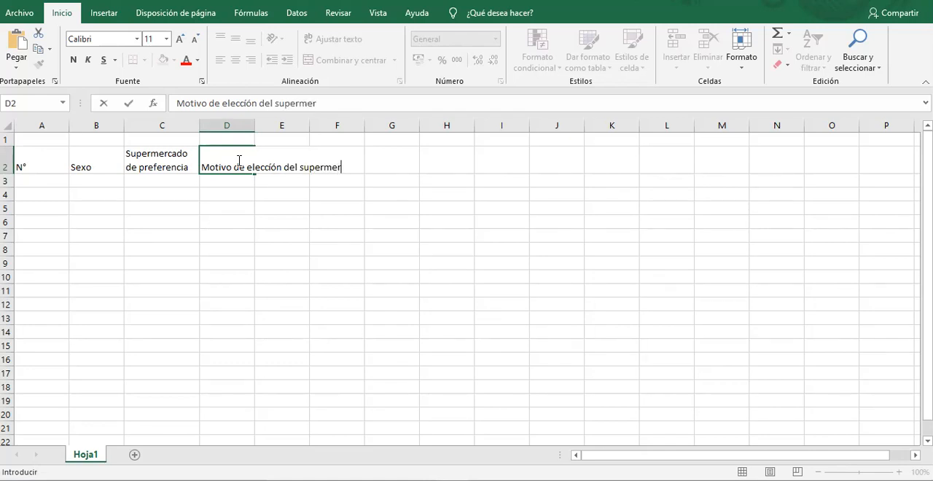
type("caso")
key("BackSpace")
key("BackSpace")
type("do")
key("Return")
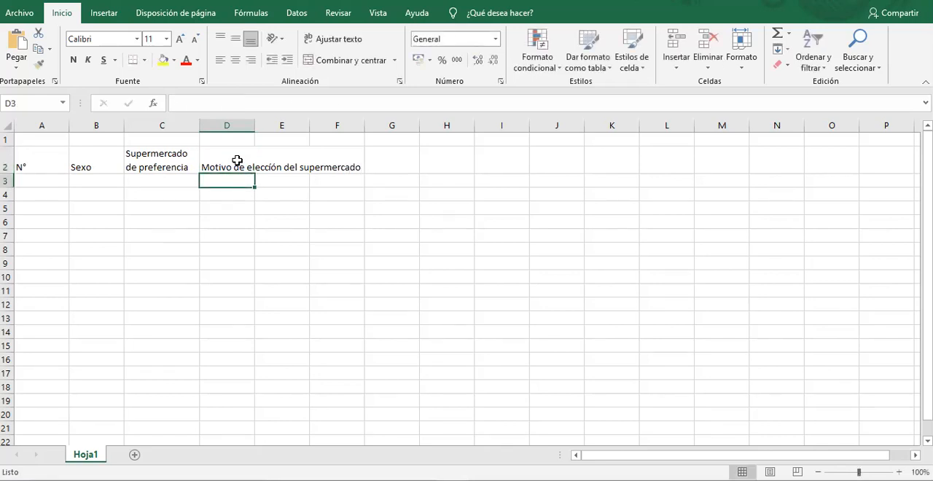
Copy the wrapped-text format from C2 to D2, then widen columns C and D and autofit row 2.
left_click(156, 151)
left_click(40, 64)
left_click(223, 159)
left_click_drag(250, 130, 287, 131)
double_click(9, 215)
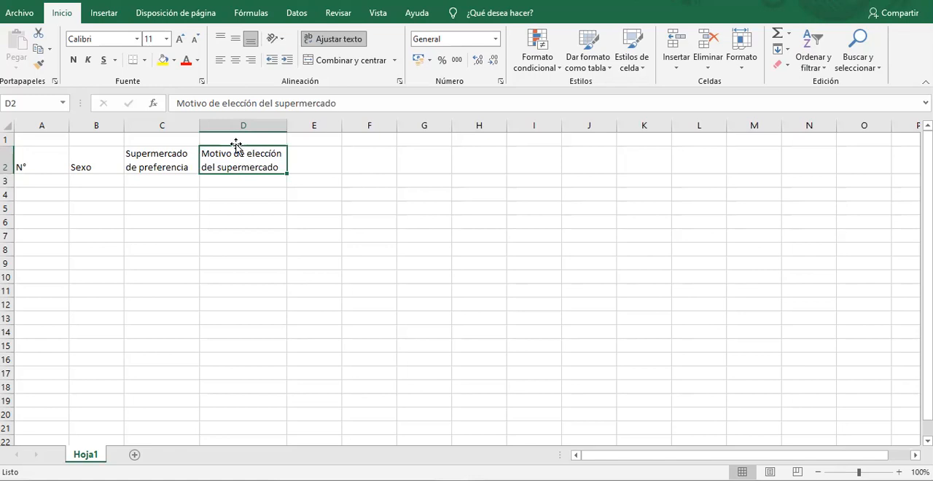
left_click_drag(199, 129, 213, 129)
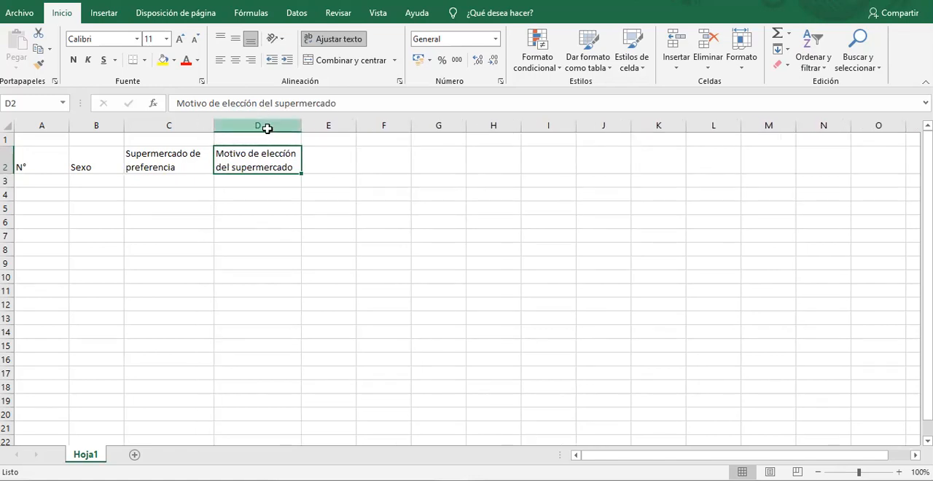
Consult question 4 of the Word questionnaire, enter the header "Frecuencia de compra" in cell E2 in Excel and widen column E.
left_click(267, 127)
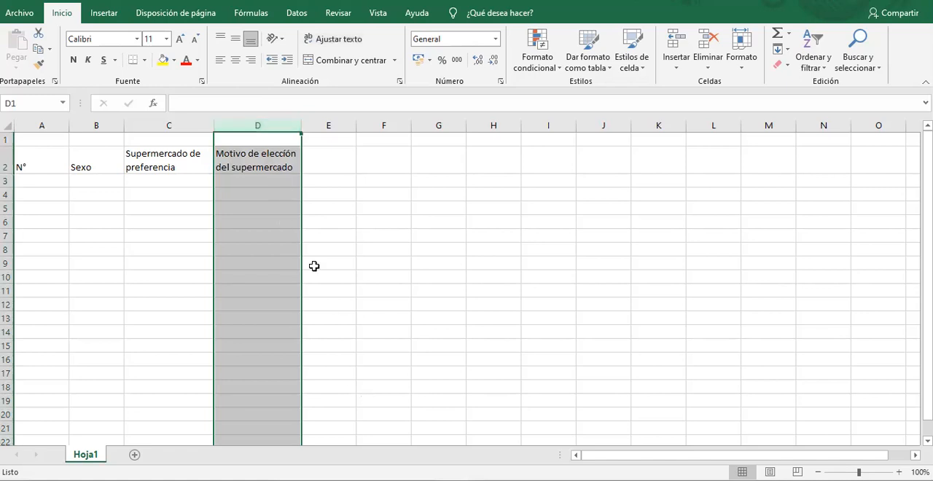
left_click(267, 159)
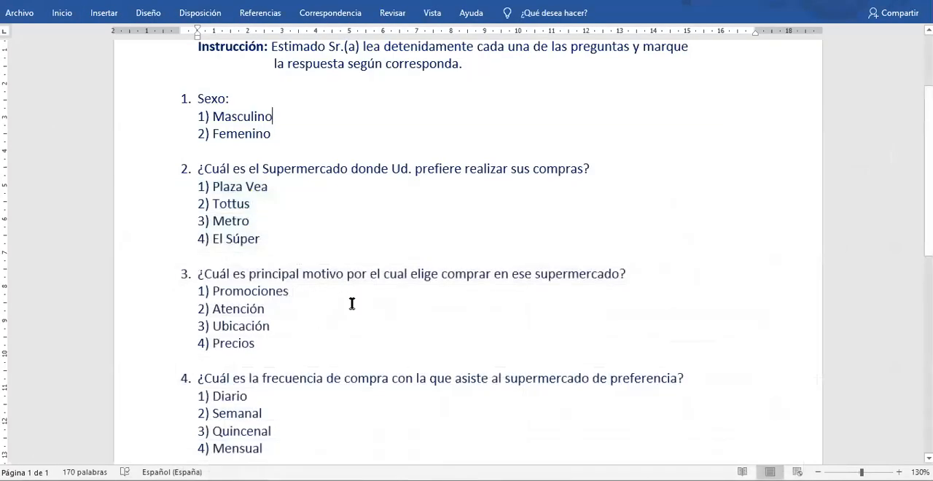
scroll(241, 314, "down", 2)
scroll(237, 317, "down", 1)
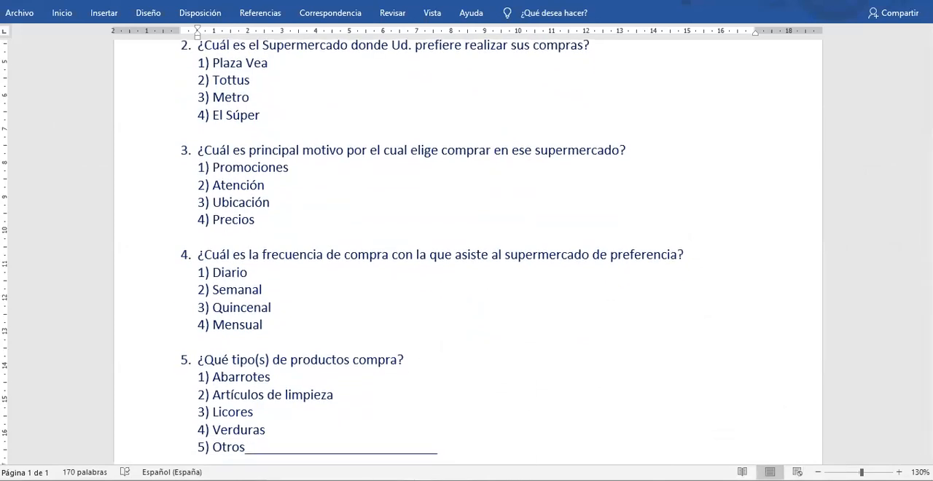
mouse_move(453, 480)
left_click(442, 454)
left_click(318, 161)
type("Frecu")
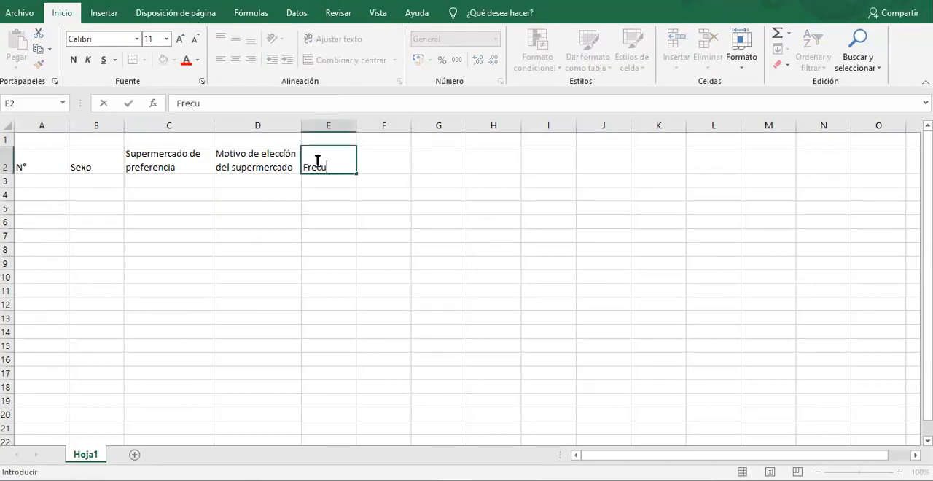
type("encia de c")
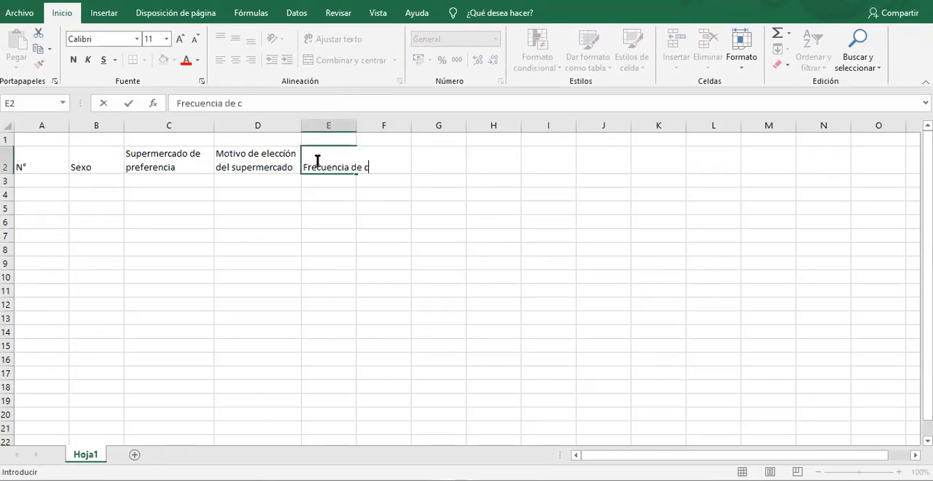
type("ompra")
key("Return")
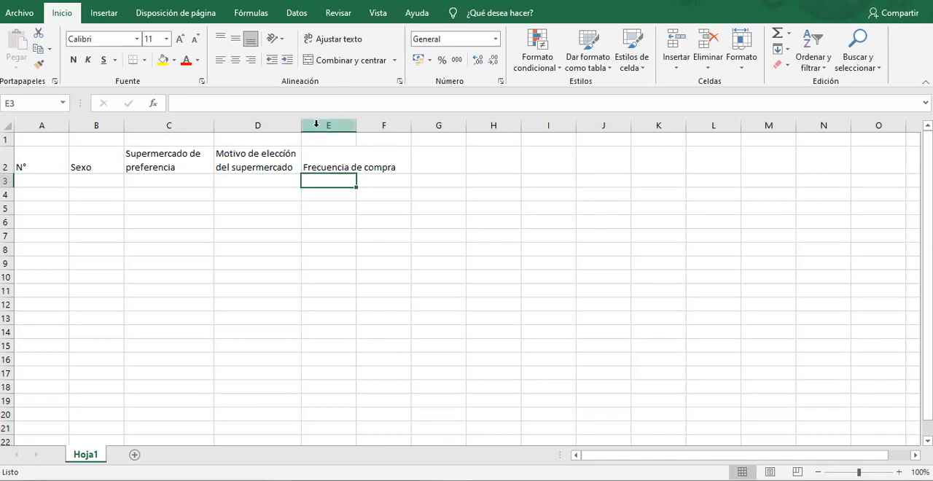
left_click_drag(358, 125, 381, 123)
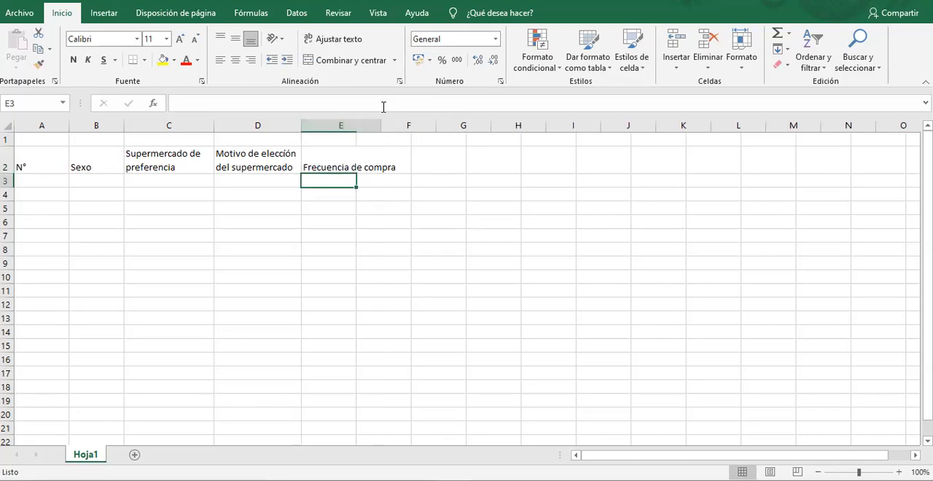
Wrap the header text in cell E2, then switch to Word and read question 5 about the types of products bought.
left_click(347, 165)
left_click(337, 38)
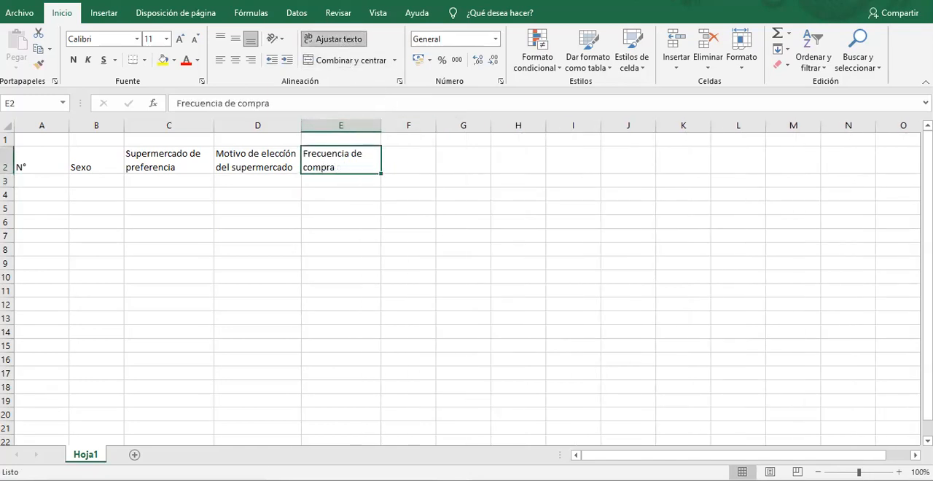
scroll(267, 335, "down", 1)
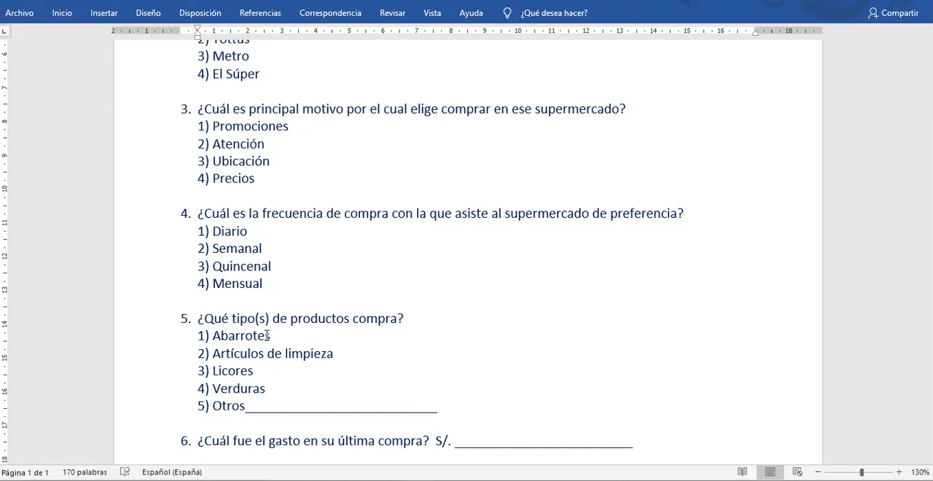
scroll(438, 338, "down", 2)
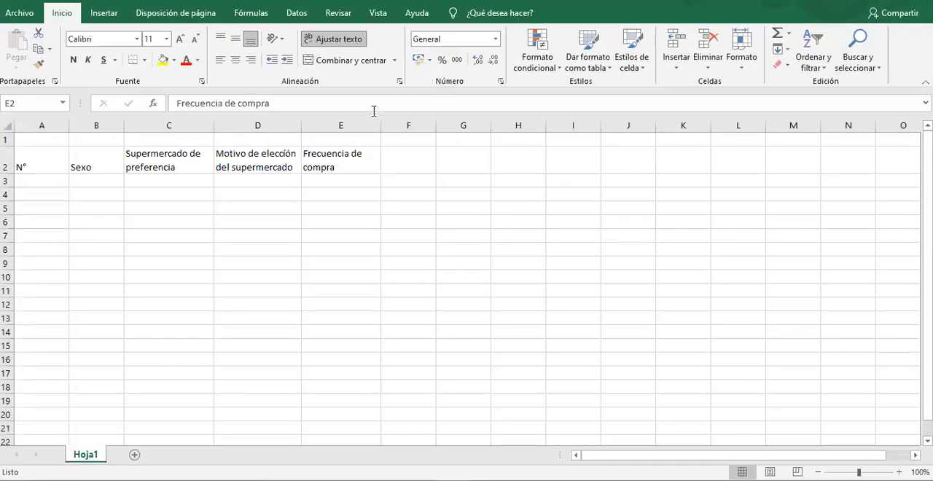
Switch to Excel and enter the group heading "Tipo de productos que compran" in cell F1.
left_click(404, 153)
type("tipo")
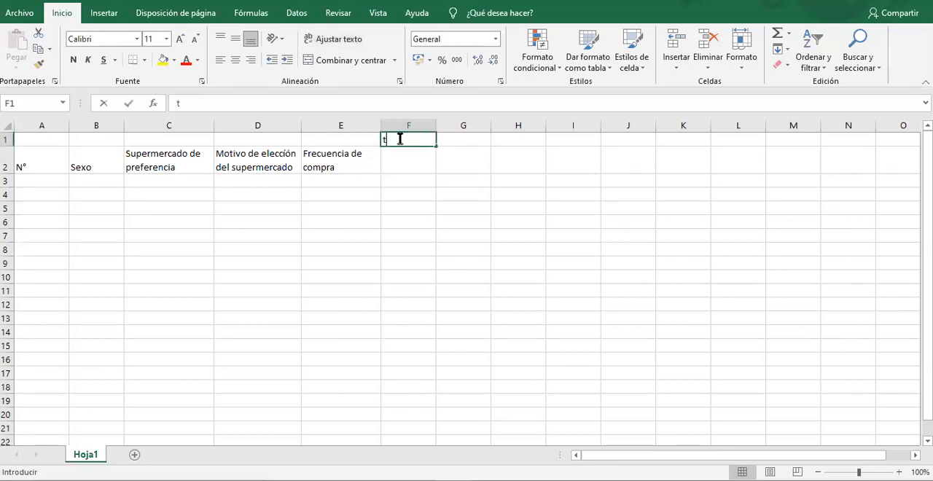
key("BackSpace")
key("BackSpace")
key("BackSpace")
key("BackSpace")
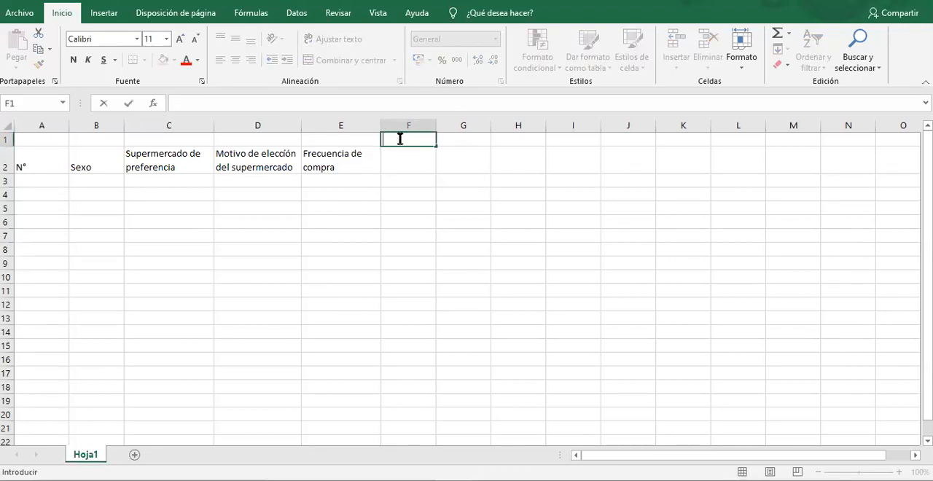
type("Tipo de productos que compran")
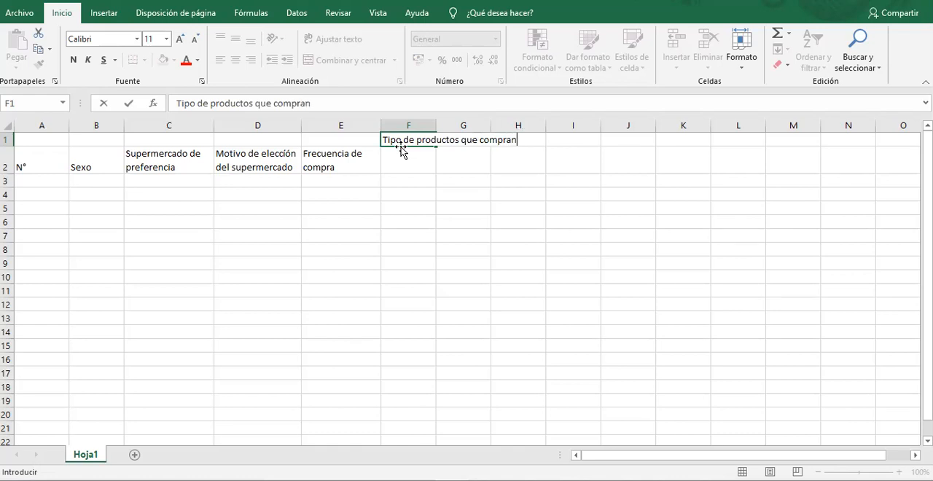
key("Return")
Enter the question 5 options "Abarrotes" in F2 and "Artículos de limpieza" in G2, checking the wording in Word.
type("Aba")
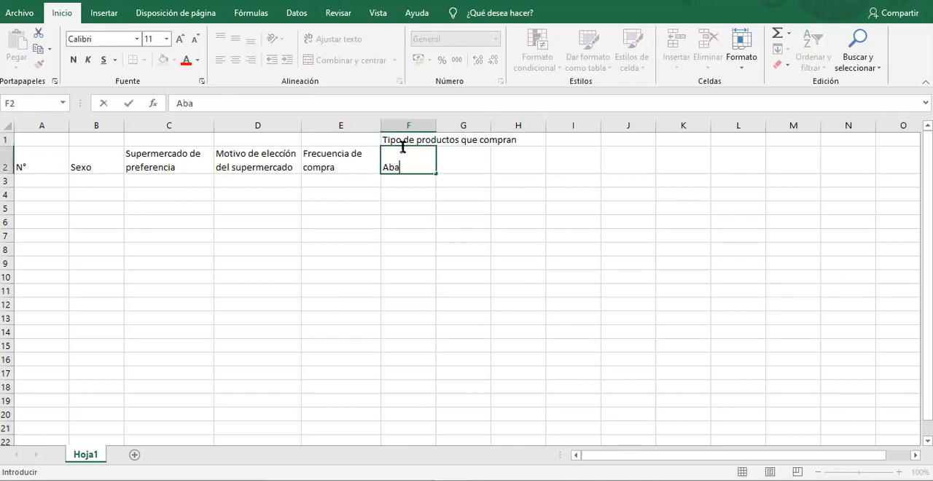
type("rrotes")
key("Return")
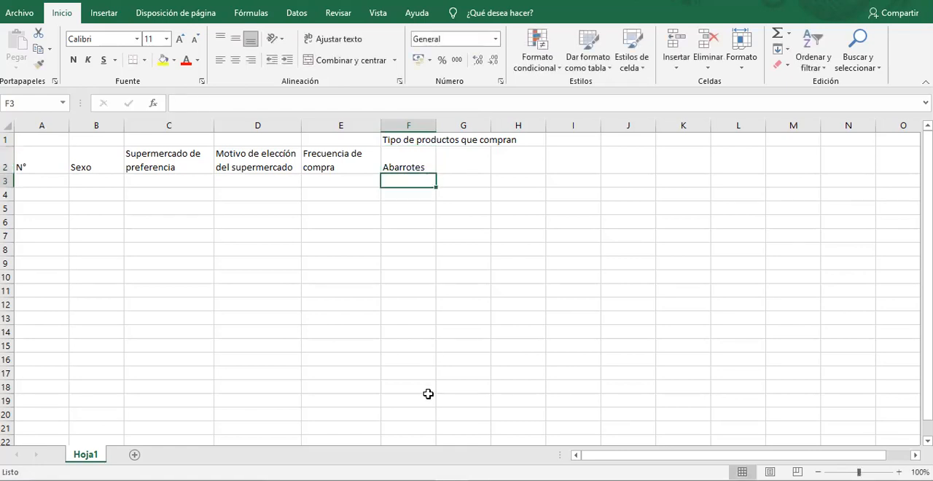
key("alt+Tab")
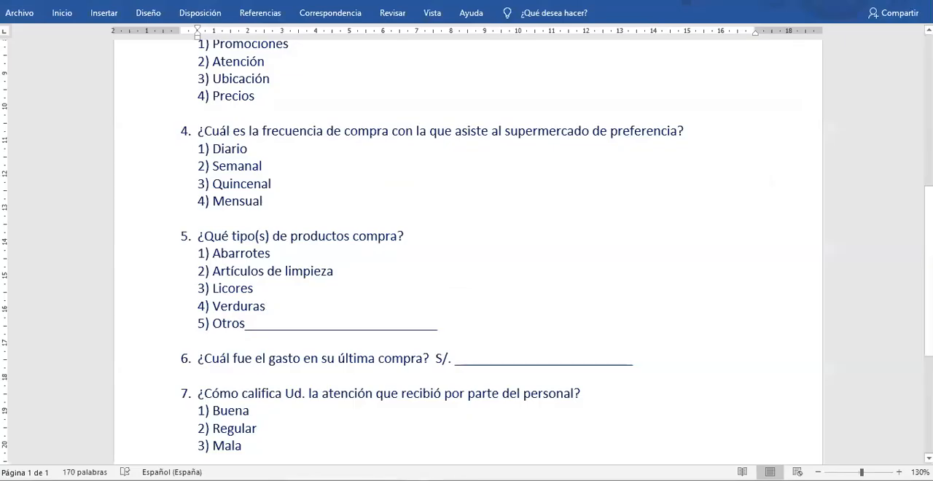
key("alt+Tab")
left_click(477, 170)
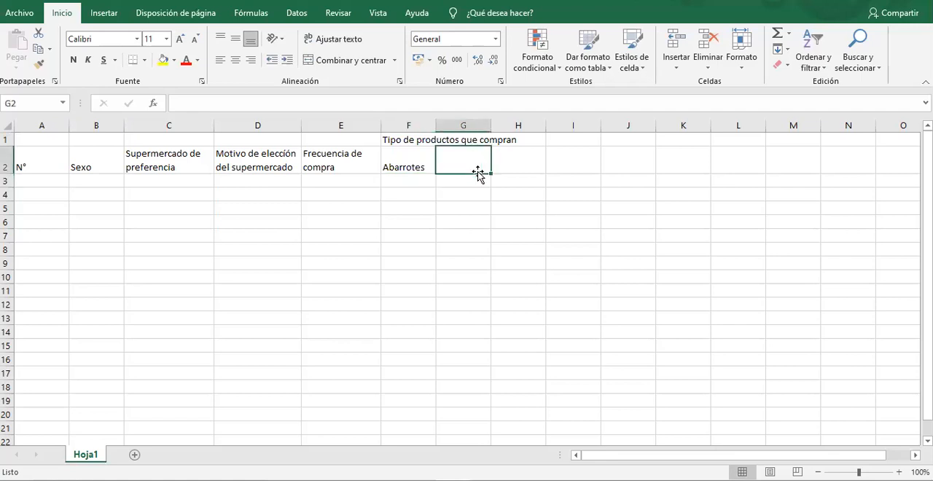
type("Artículos de")
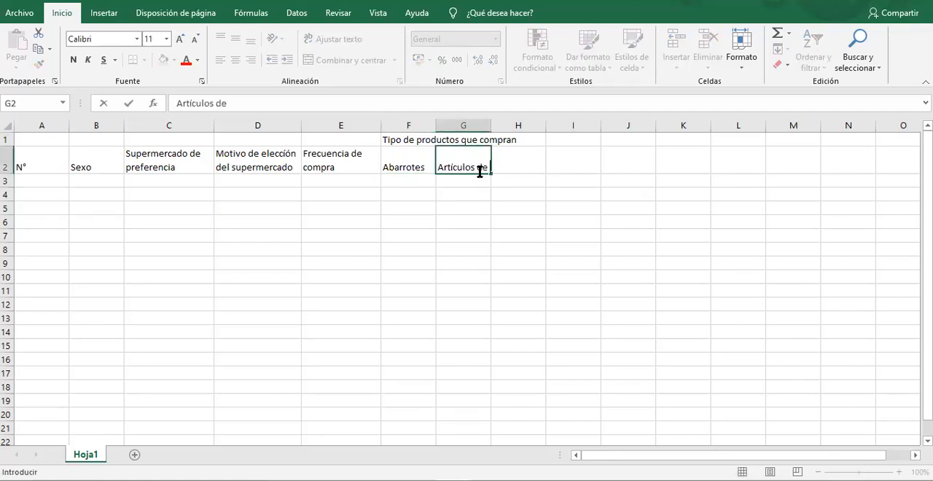
type(" limpieza")
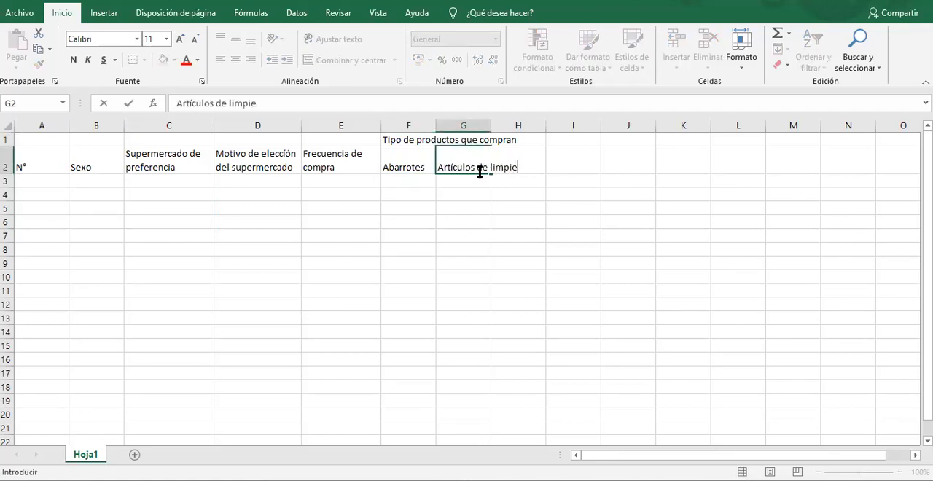
Check the remaining question 5 options in Word and enter "Licores", "Verduras" and "Otros" in cells H2 to J2 in Excel.
key("alt+Tab")
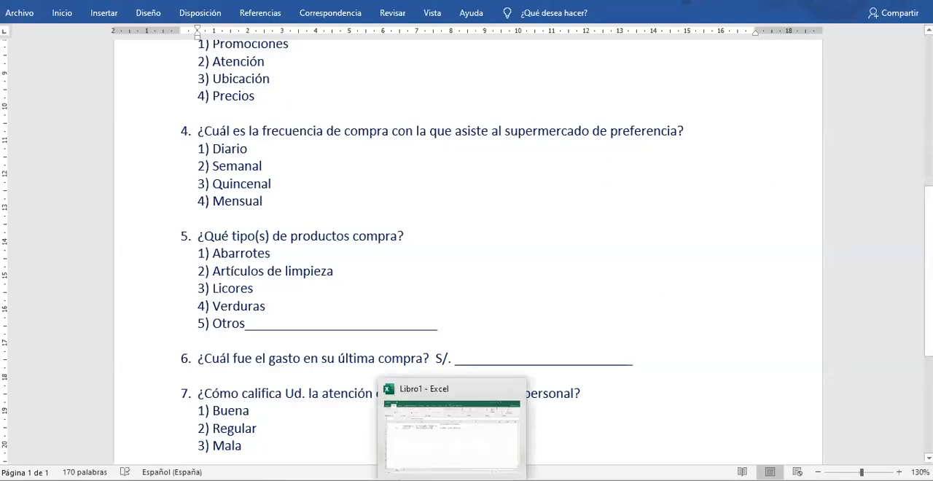
left_click(455, 480)
left_click(525, 183)
left_click(513, 161)
type("Licores")
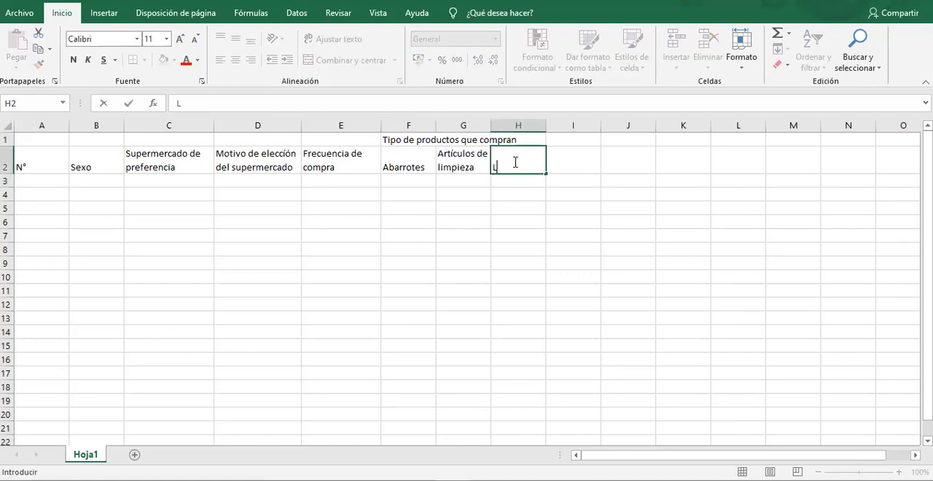
key("Tab")
type("Verduras")
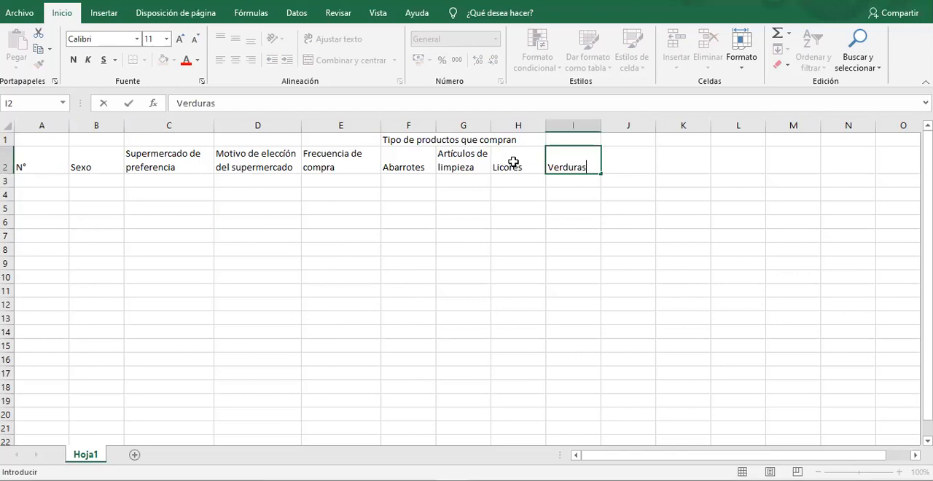
key("Tab")
type("Otros")
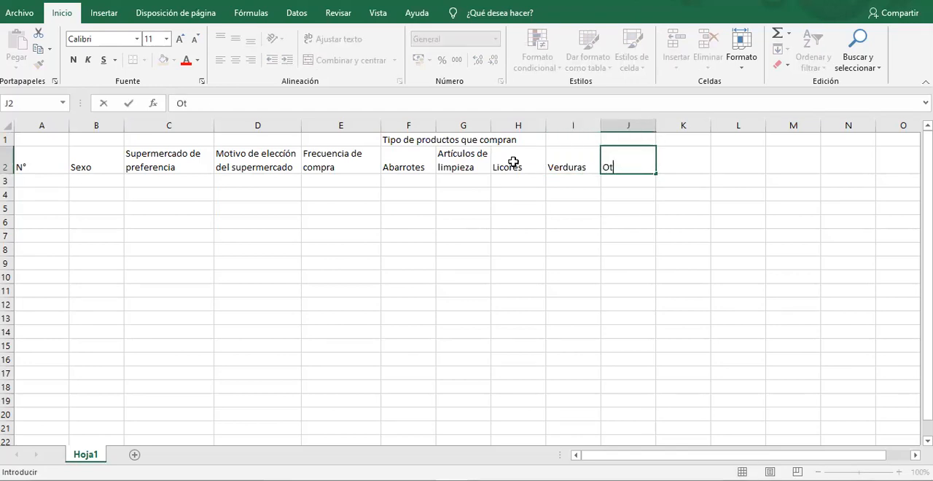
key("Tab")
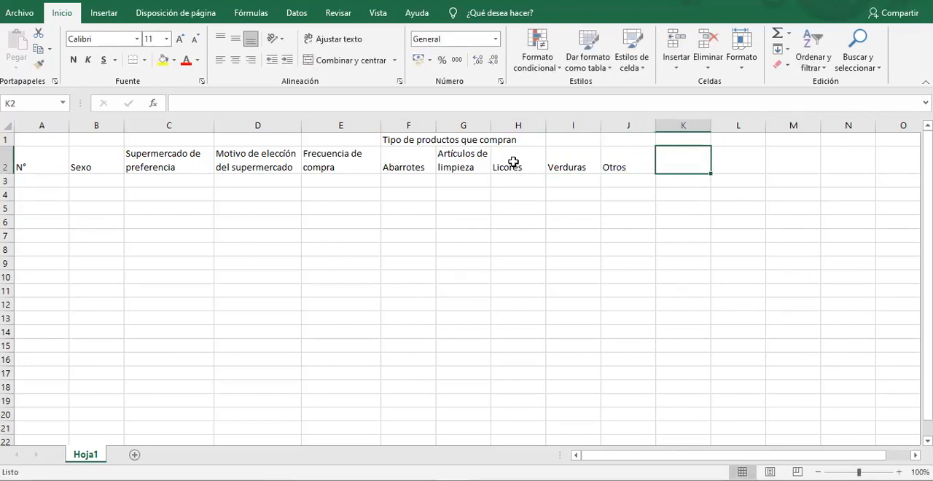
Enter the header "Otros (especifique)" in cell K2 and widen column K so the text fits on one line.
left_click(611, 163)
left_click(623, 182)
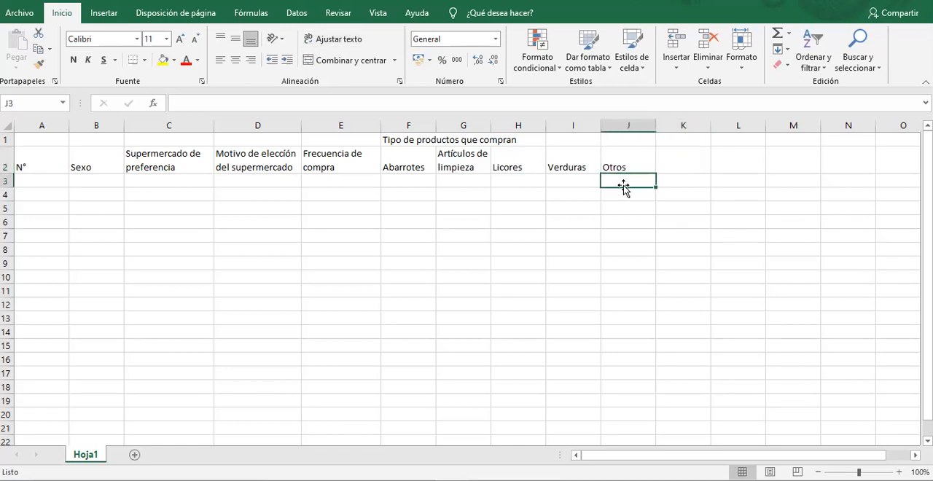
left_click(672, 169)
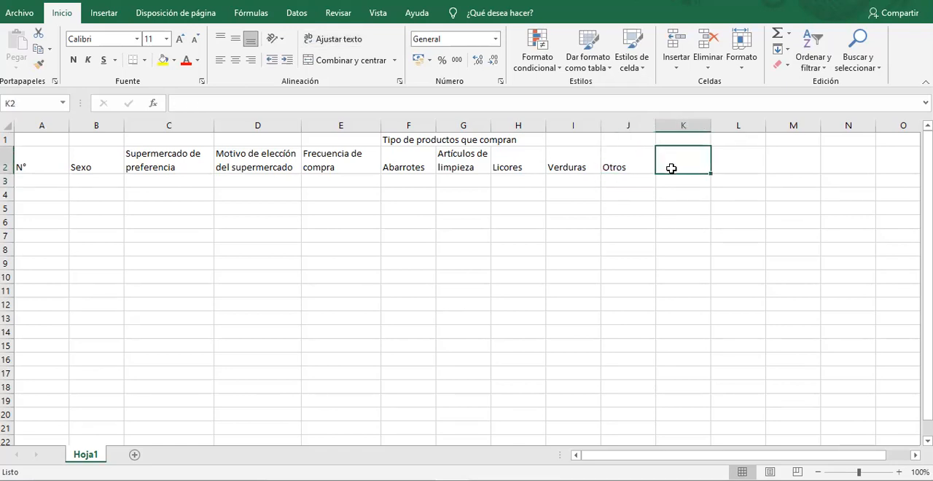
type("Otros")
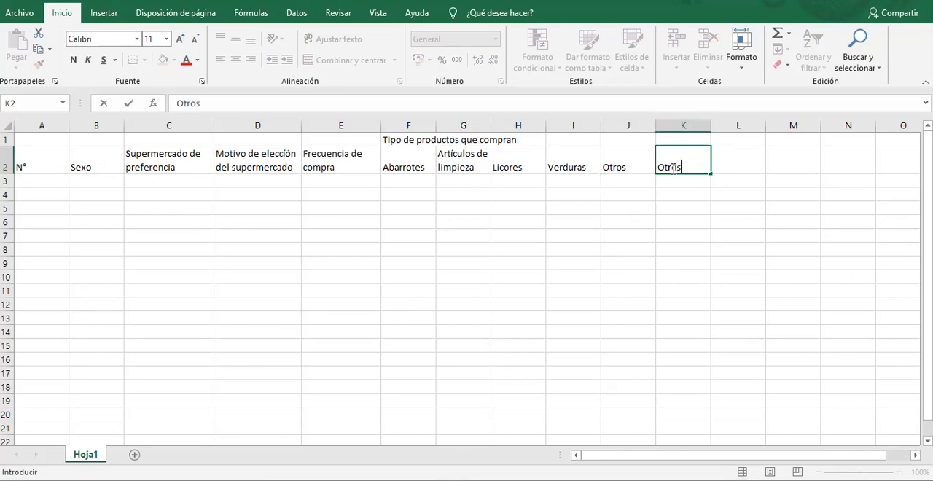
type(" (especifique")
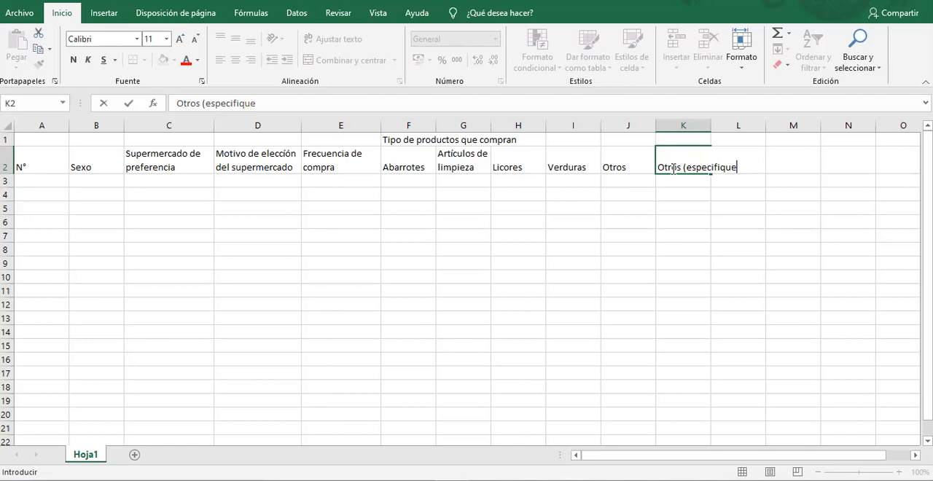
type(")")
key("Return")
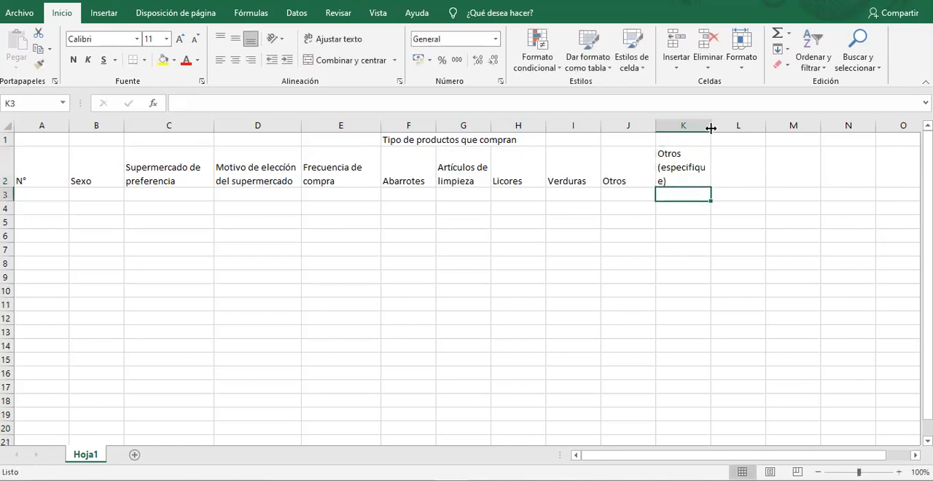
left_click_drag(711, 125, 798, 139)
left_click(629, 197)
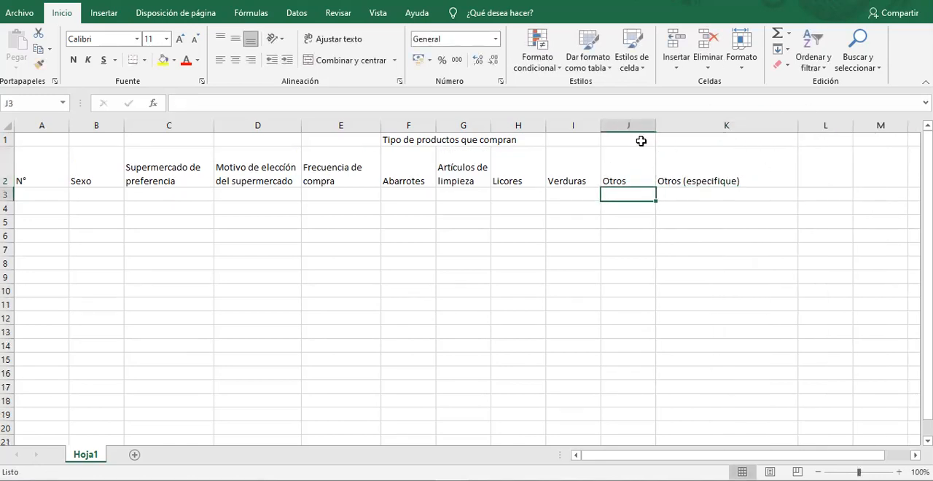
left_click(646, 126)
left_click(625, 192)
key("Right")
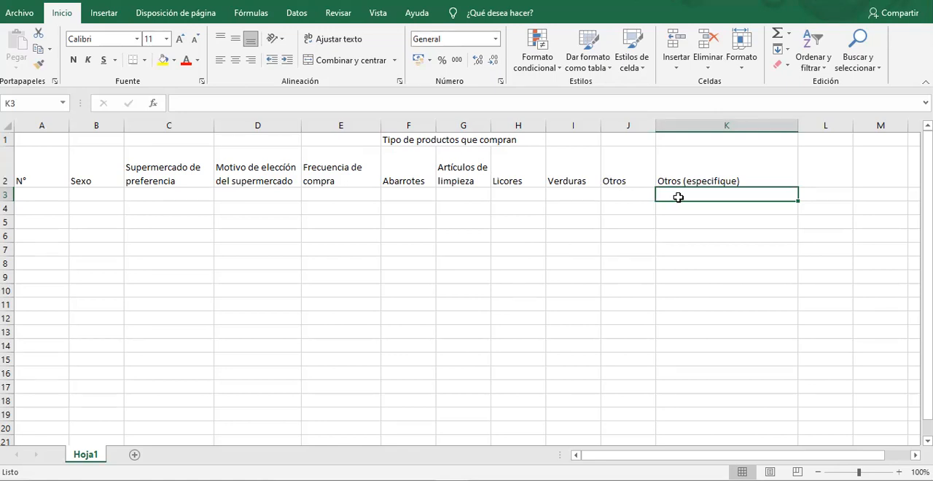
Align the headers of row 2 vertically to the middle of their cells.
left_click(11, 166)
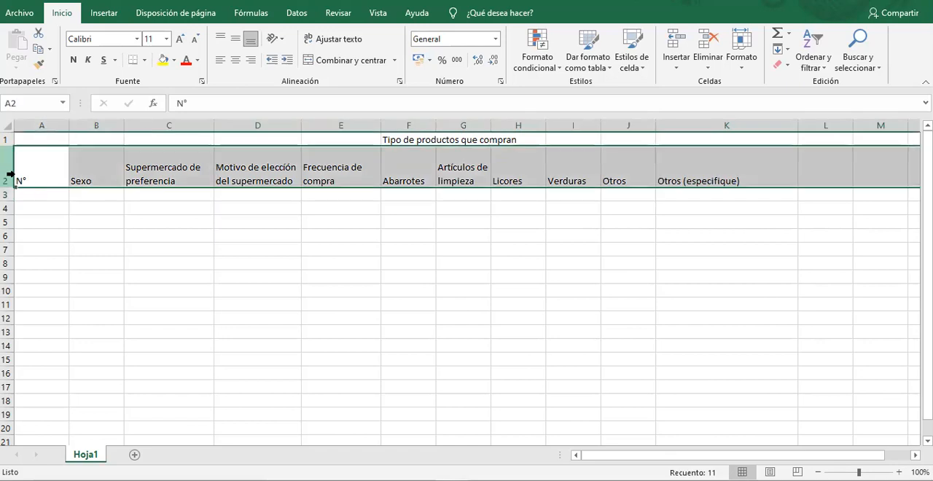
left_click(235, 39)
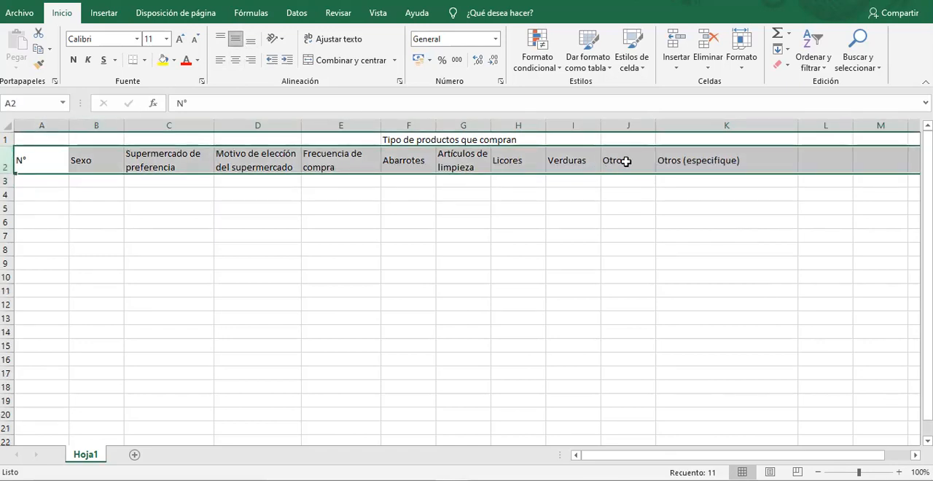
left_click(626, 161)
left_click(744, 161)
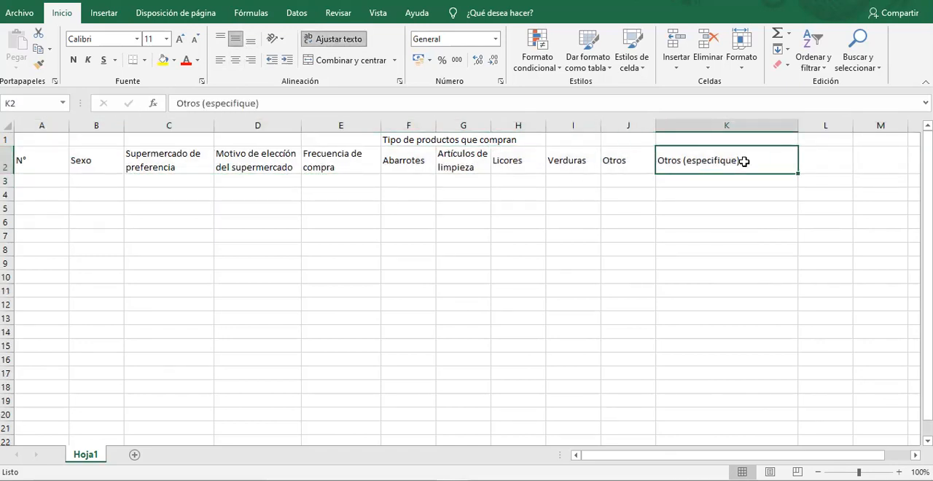
Consult question 6 of the Word questionnaire and enter the header "Gasto en la última compra" in cell L2 in Excel.
key("alt+Tab")
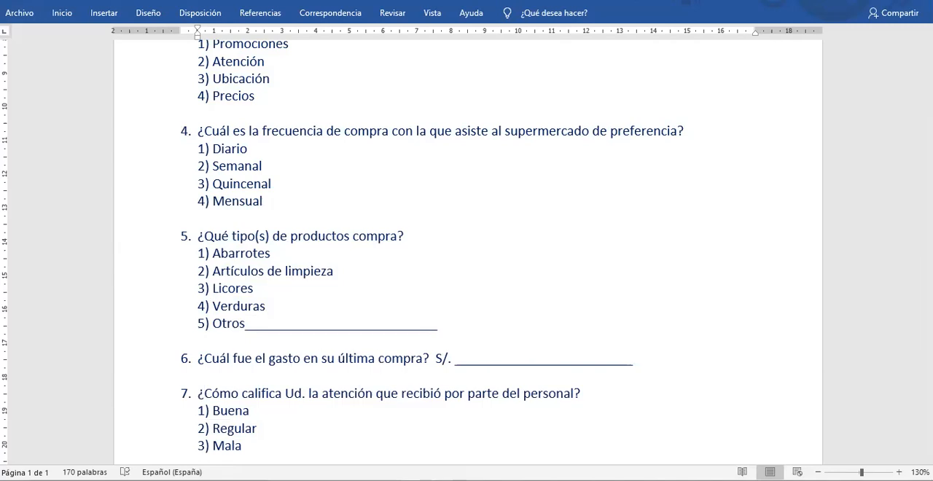
key("alt+Tab")
left_click(820, 155)
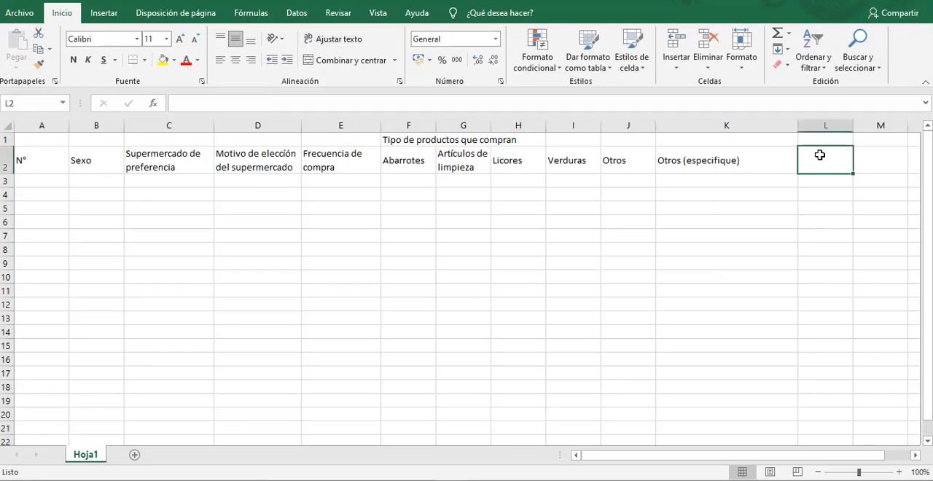
type("Gasto en la úl")
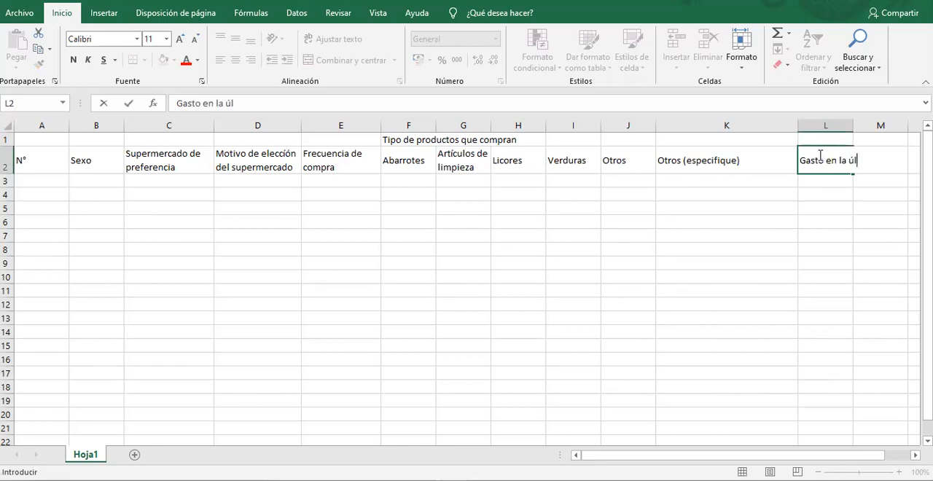
type("tima compra")
key("Return")
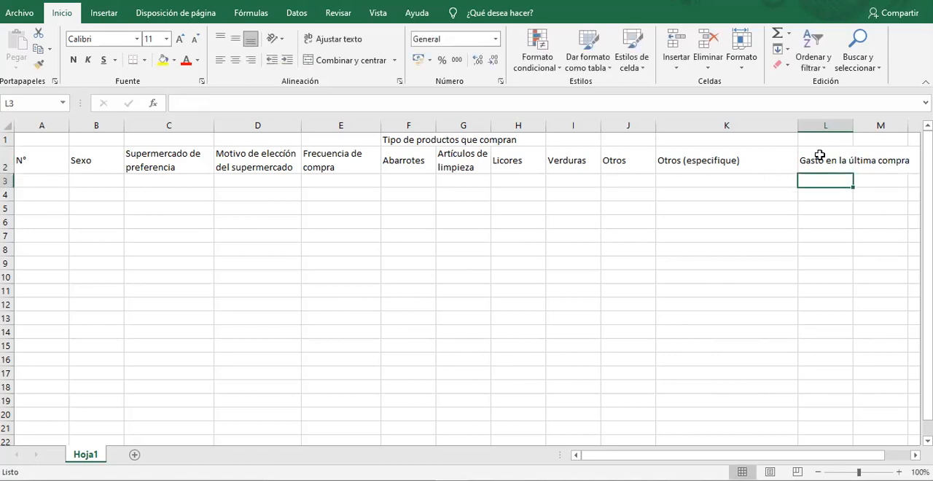
Wrap the header text in cell L2 and widen column L so it fits on two lines.
left_click(821, 157)
left_click(332, 41)
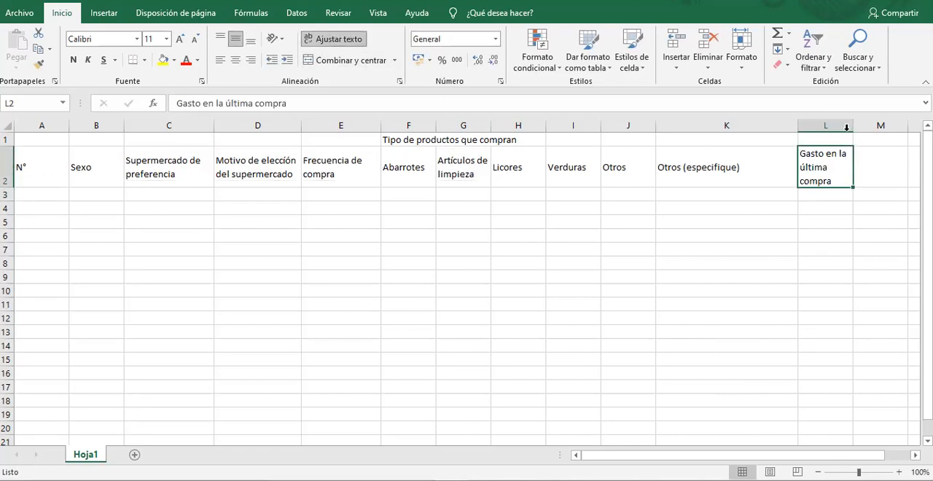
left_click_drag(853, 125, 873, 125)
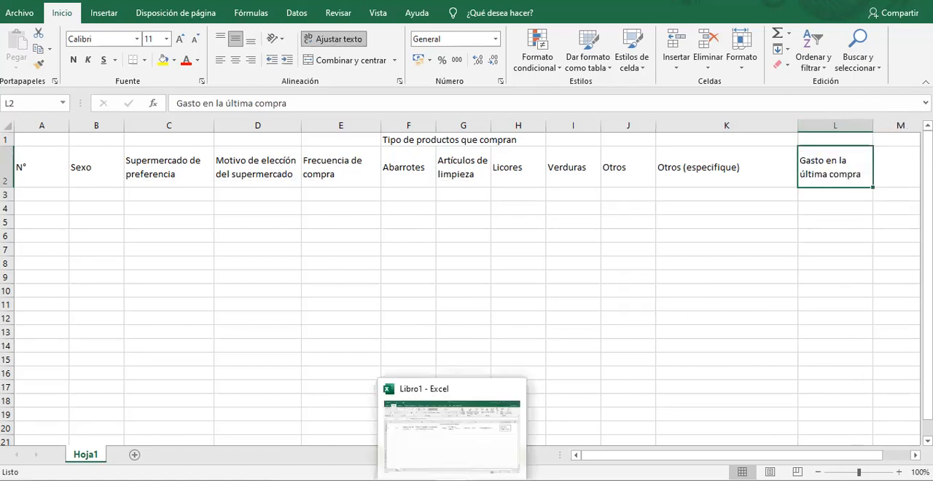
Consult question 7 of the Word questionnaire and enter the header "Calificación a la atención del personal" in cell M2 in Excel.
left_click(452, 480)
scroll(760, 358, "down", 5)
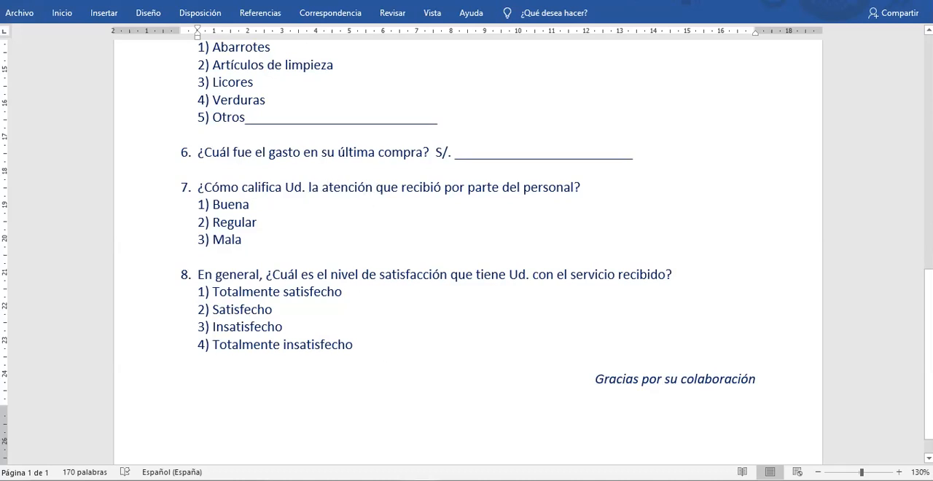
left_click(454, 479)
left_click(892, 168)
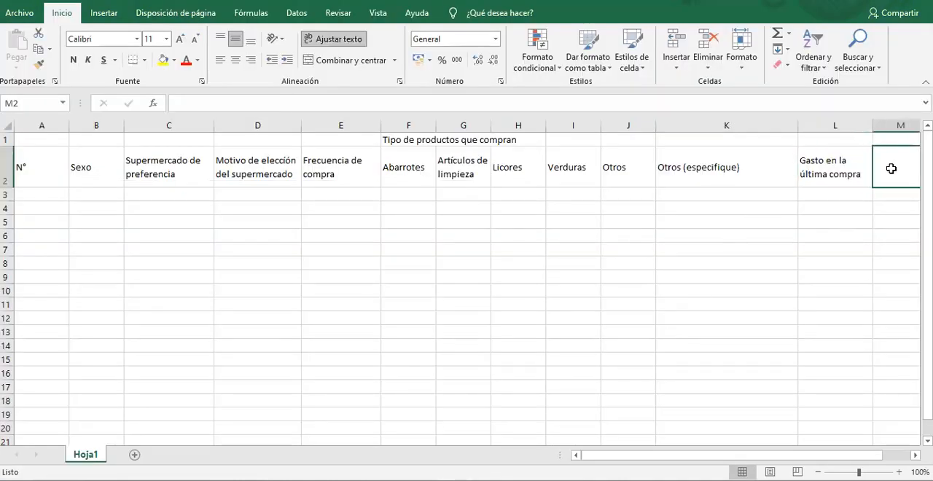
type("Calificación a la atención")
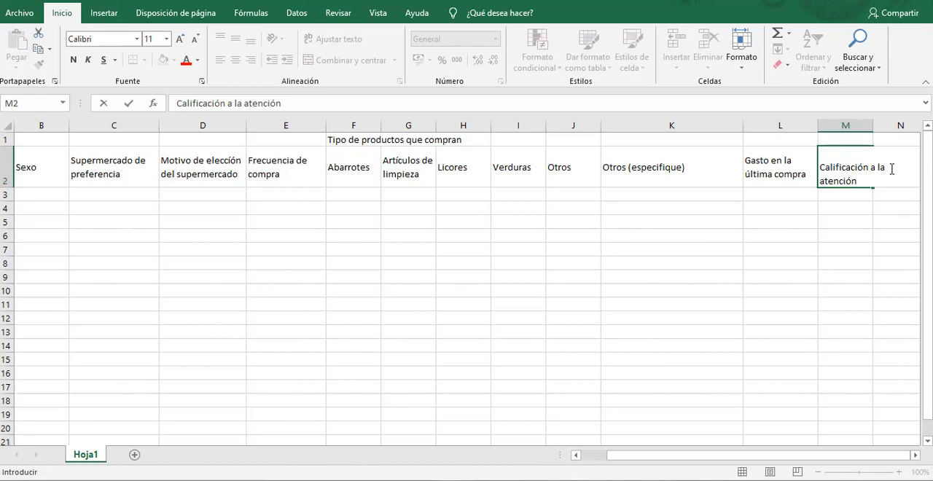
type("del personal")
key("Return")
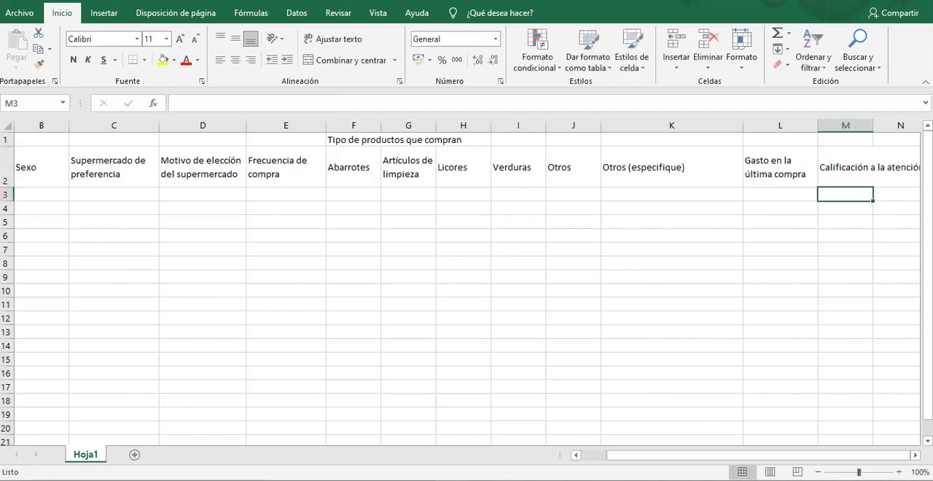
Consult question 8 of the Word questionnaire, and in Excel wrap the header in cell M2 and widen column M to fit three lines.
key("alt+Tab")
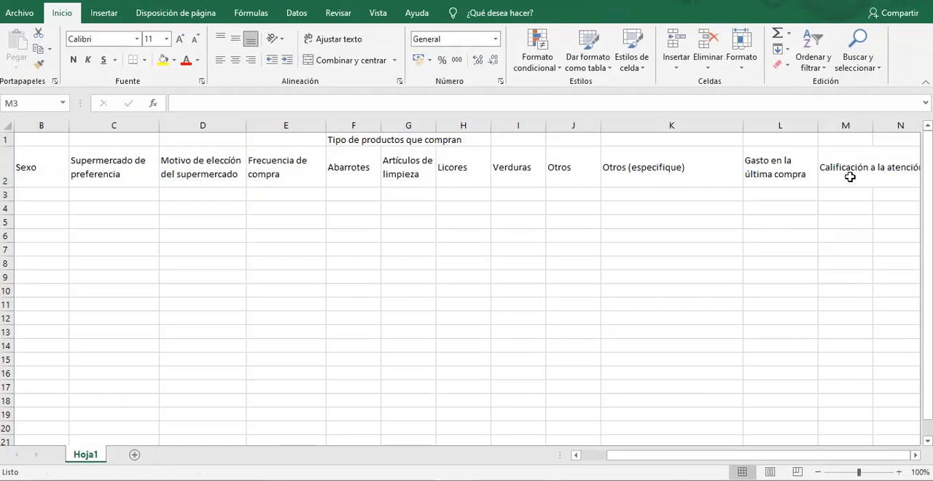
left_click(850, 177)
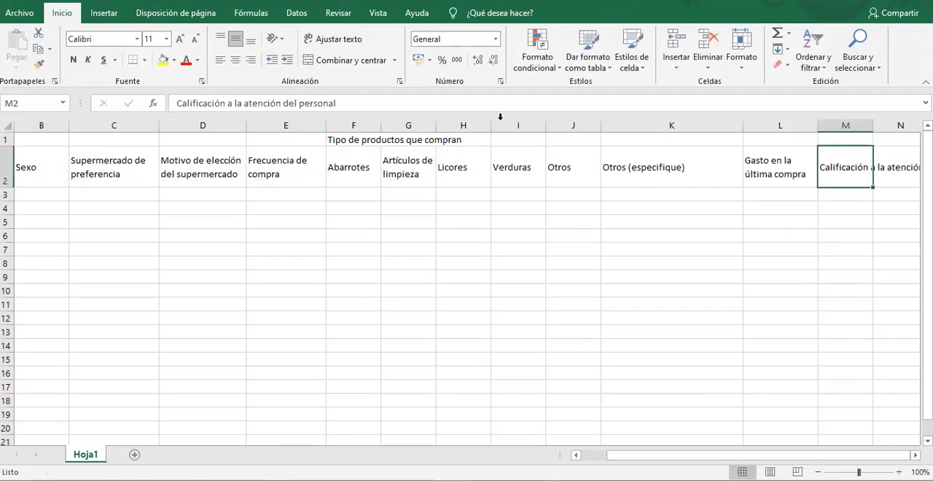
left_click(335, 39)
left_click_drag(872, 126, 899, 126)
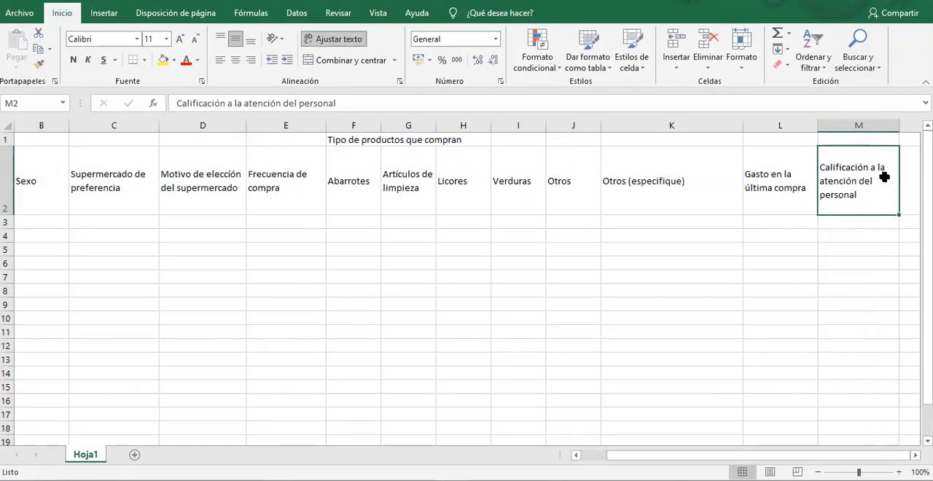
Enter the header "Nivel de satifacción general con el servicio" in cell N2 and wrap its text.
scroll(812, 221, "right", 3)
left_click(774, 195)
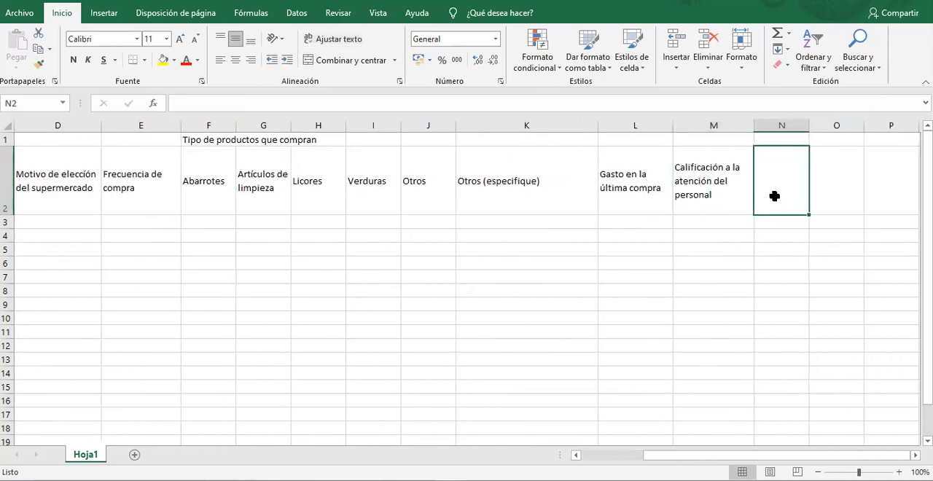
type("NIvel de satifacc")
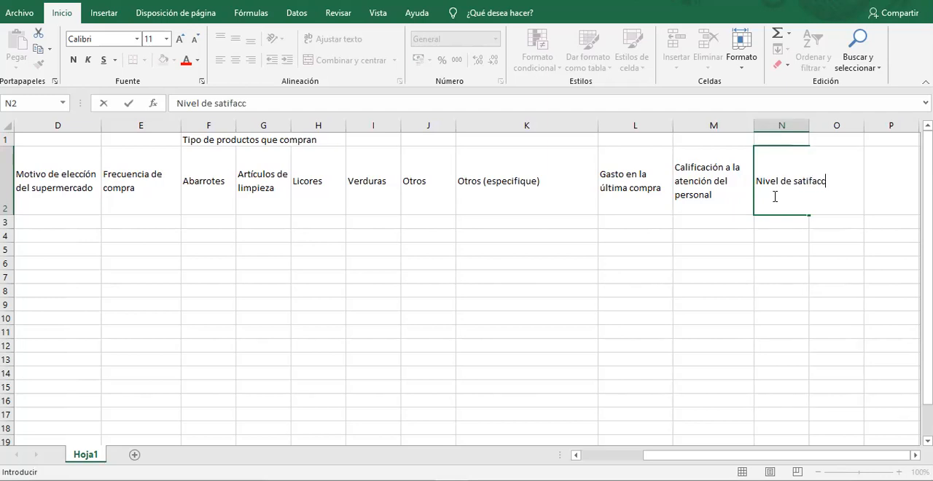
type("ión general con")
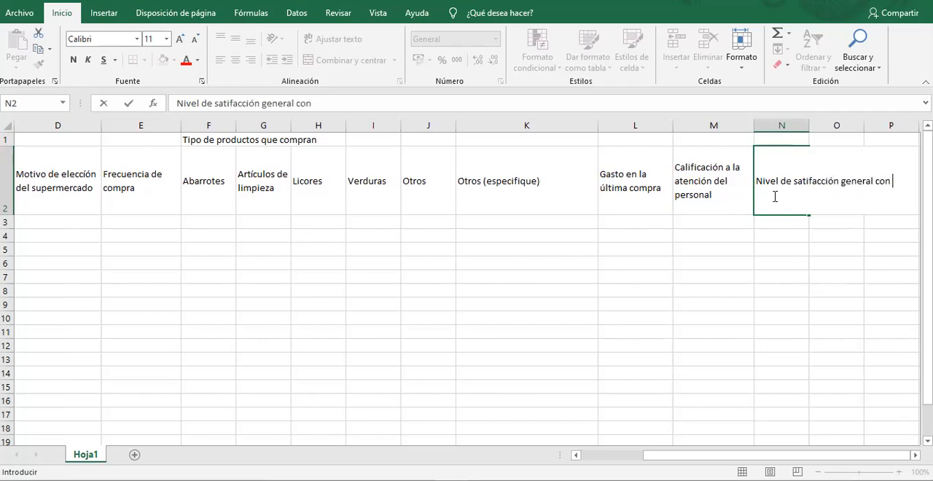
type(" elsup")
key("BackSpace")
key("BackSpace")
key("BackSpace")
type("servicio")
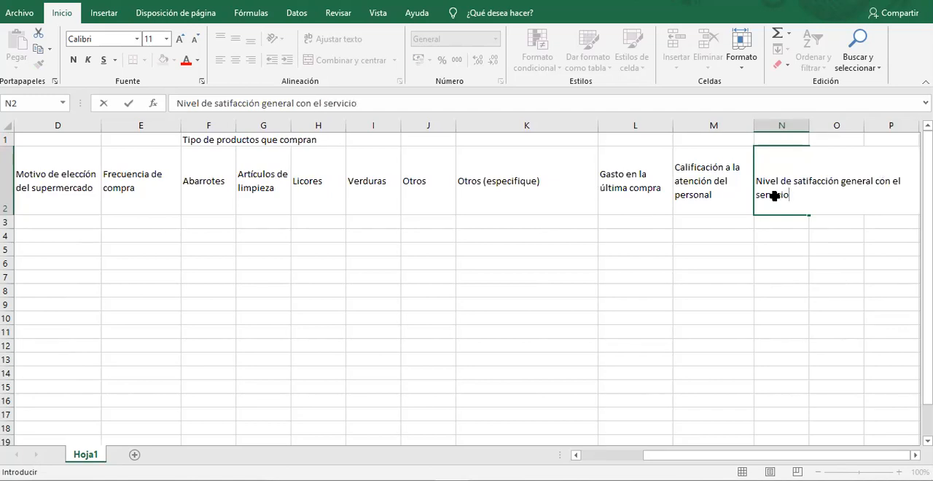
key("Return")
left_click(774, 196)
left_click(321, 39)
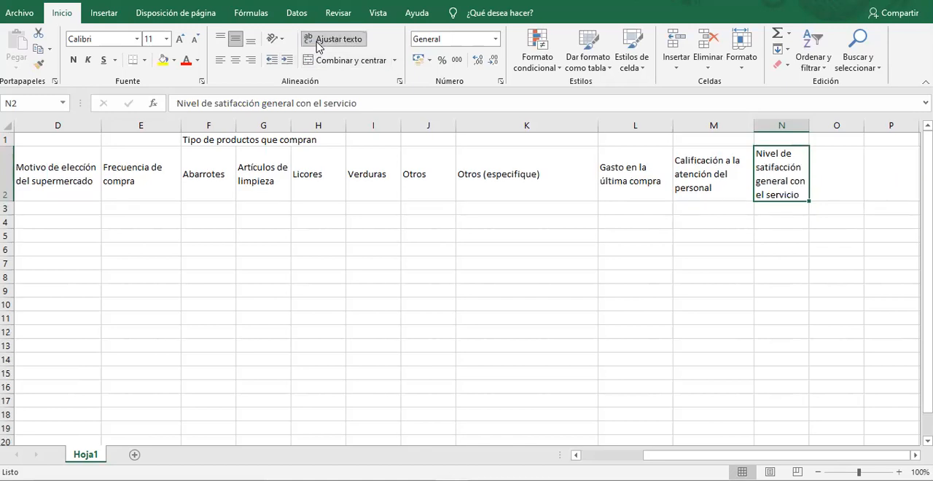
Apply all borders and bold to the header cells A2:N2.
left_click_drag(718, 456, 653, 455)
left_click(191, 176)
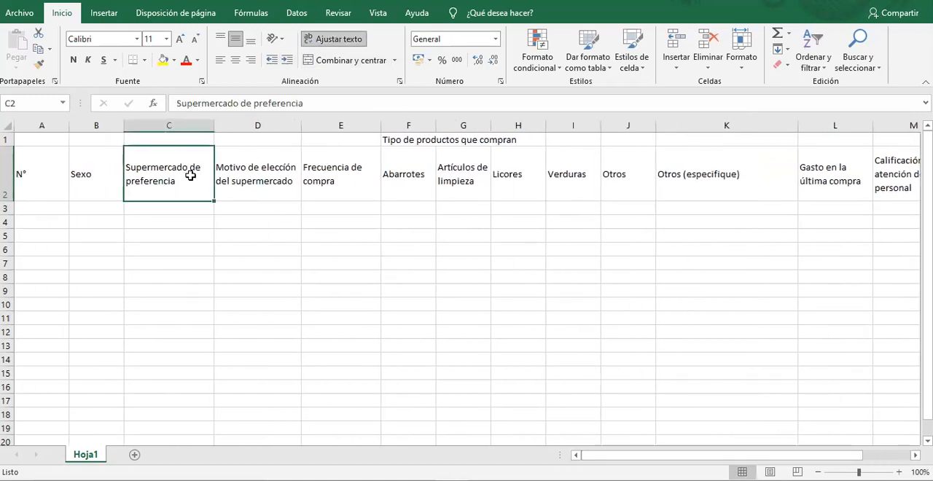
left_click_drag(41, 182, 790, 182)
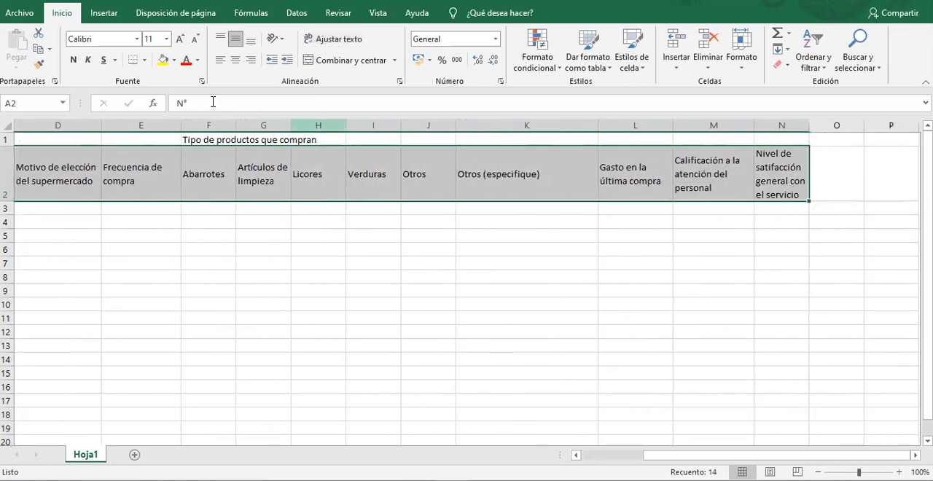
left_click(142, 61)
left_click(177, 180)
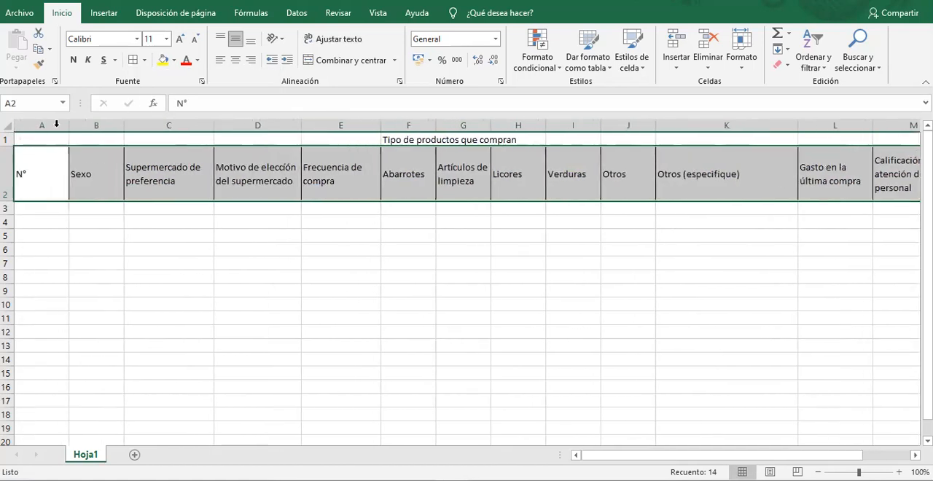
Merge and center the heading "Tipo de productos que compran" across F1:K1 and make it bold.
left_click(388, 141)
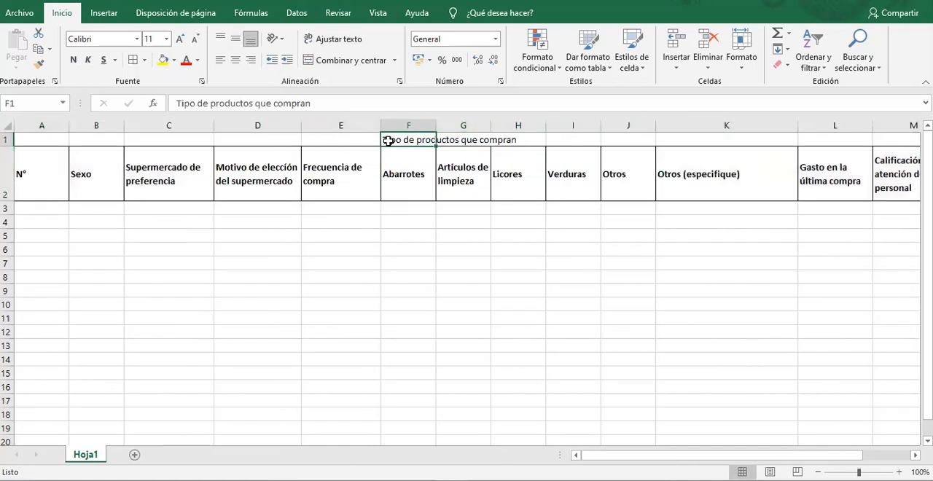
left_click_drag(390, 140, 503, 140)
left_click_drag(597, 131, 702, 144)
left_click(340, 63)
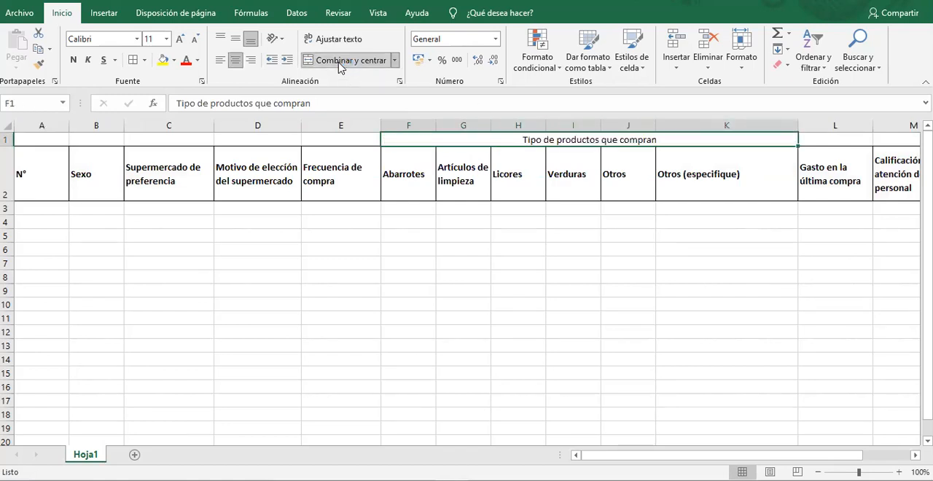
left_click(73, 61)
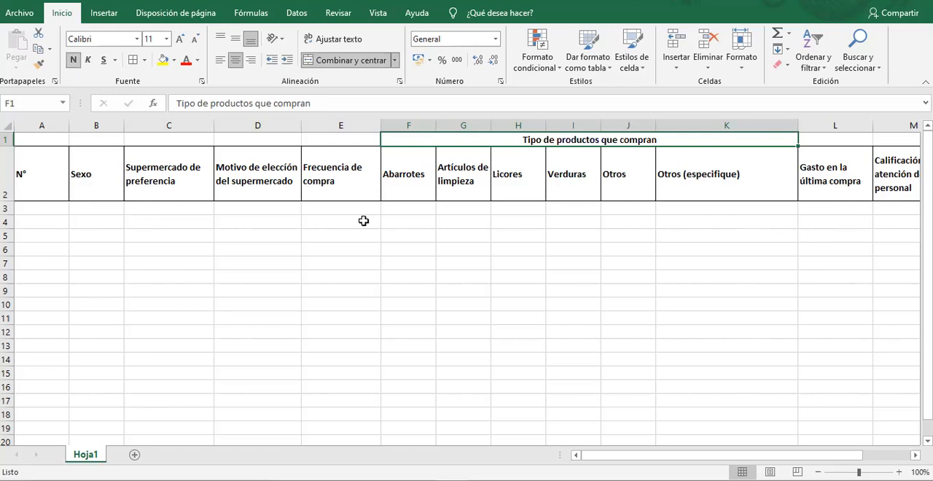
Autofit the width of all the sheet's columns to their contents.
left_click(8, 127)
double_click(68, 126)
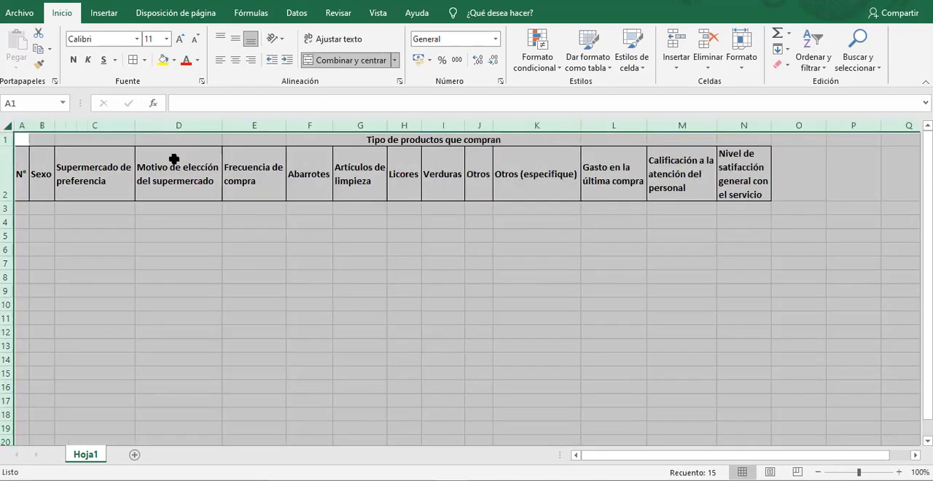
left_click(288, 175)
Fill the header cells A2:N2 and the merged heading above the product columns with light blue.
left_click_drag(22, 173, 720, 171)
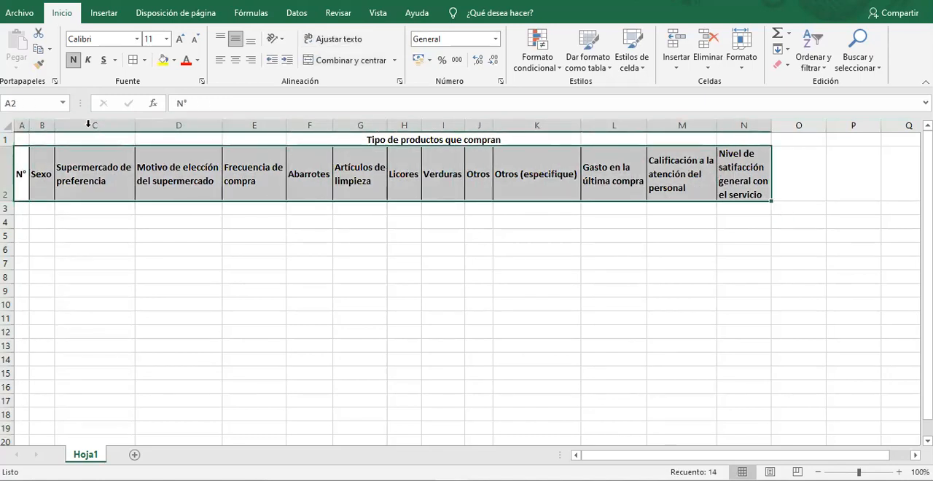
left_click(174, 60)
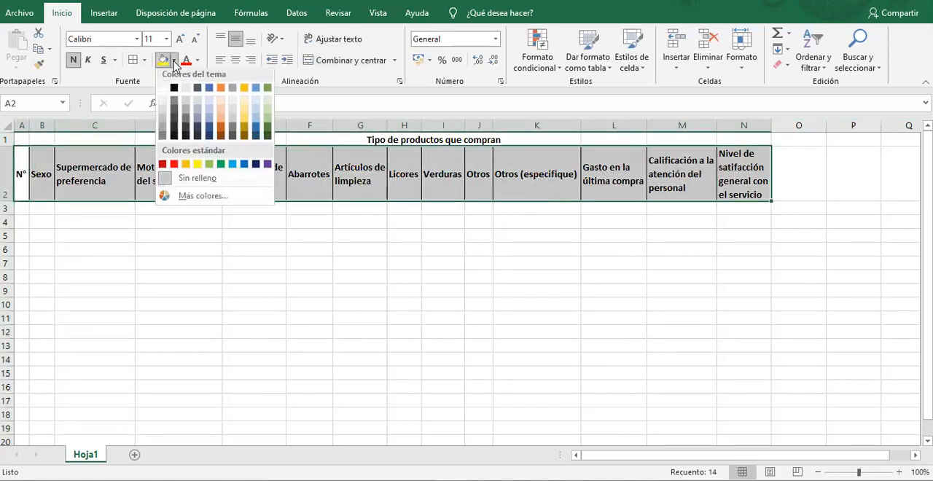
left_click(258, 118)
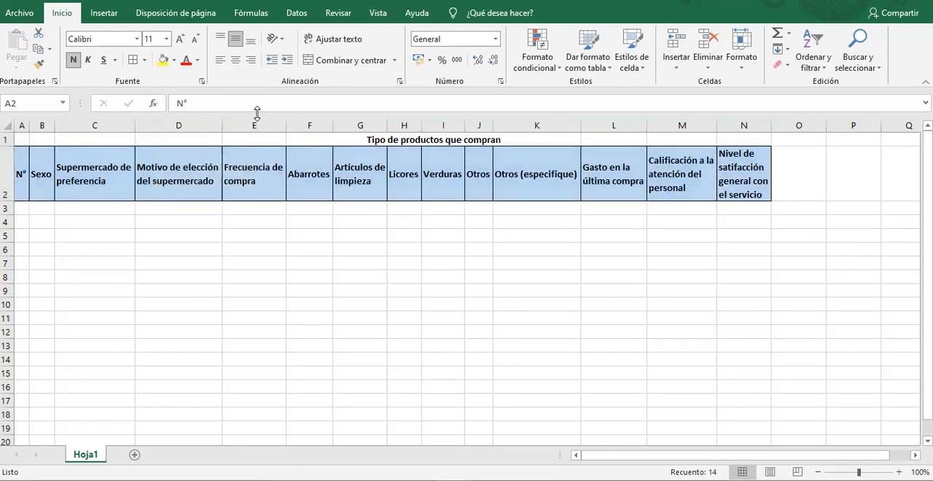
left_click(344, 138)
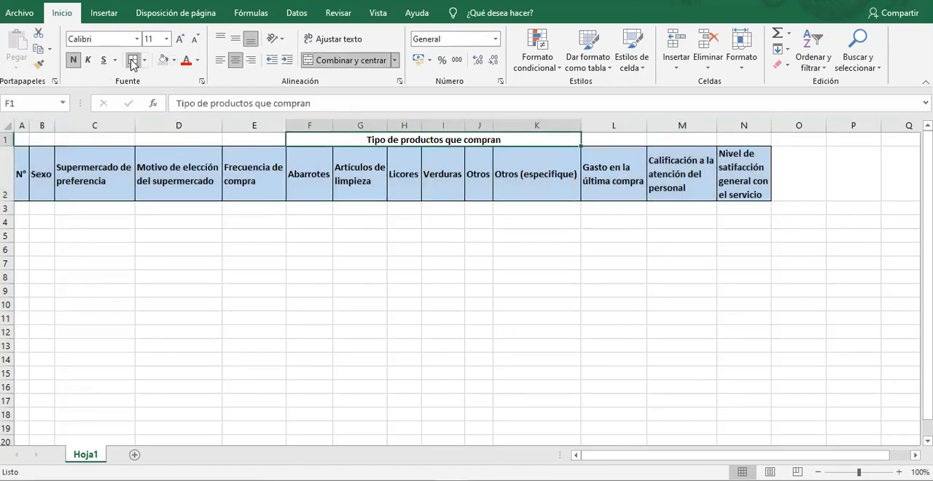
left_click(164, 62)
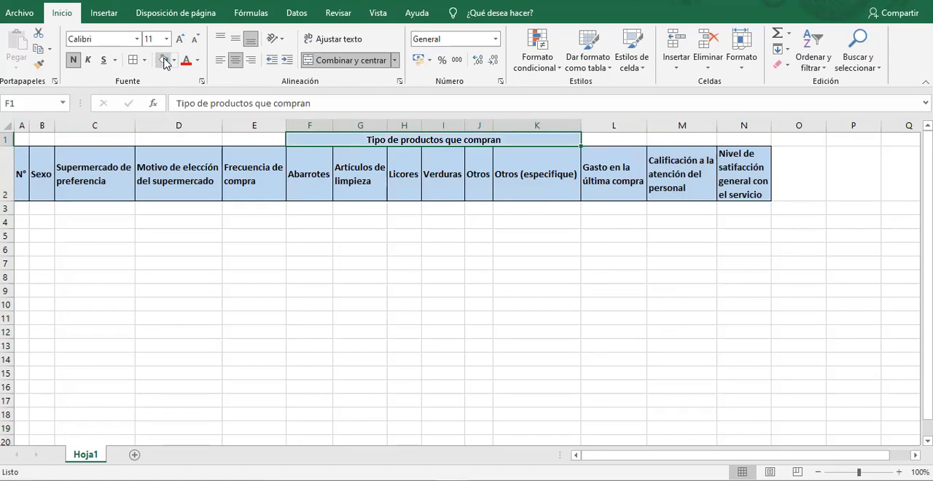